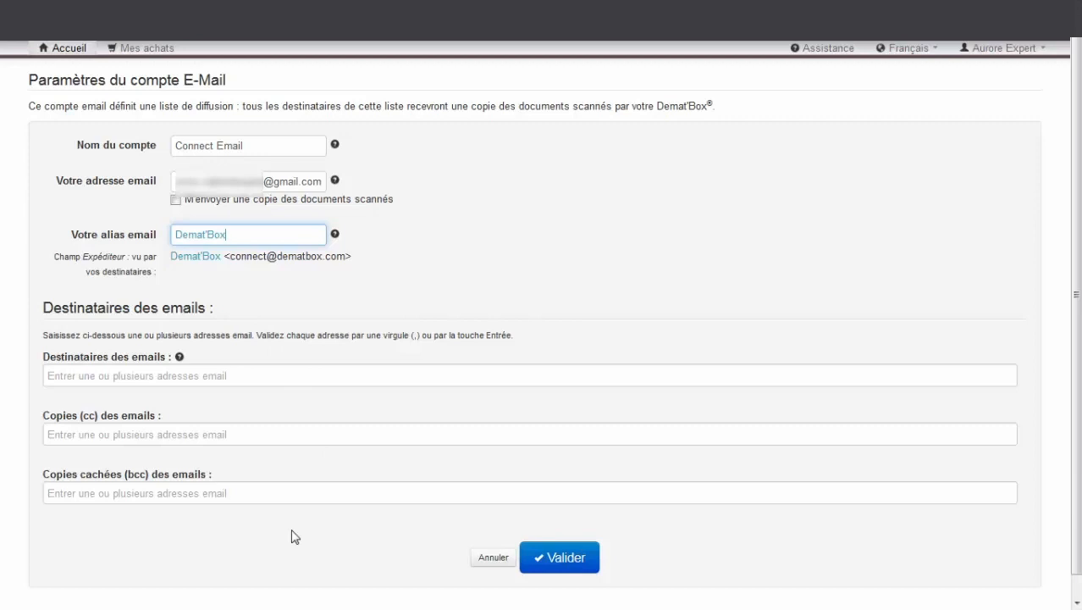
Validate the E-Mail account named Connect Email with alias Demat'Box
{"action": "left_click", "coordinate": [550, 560]}
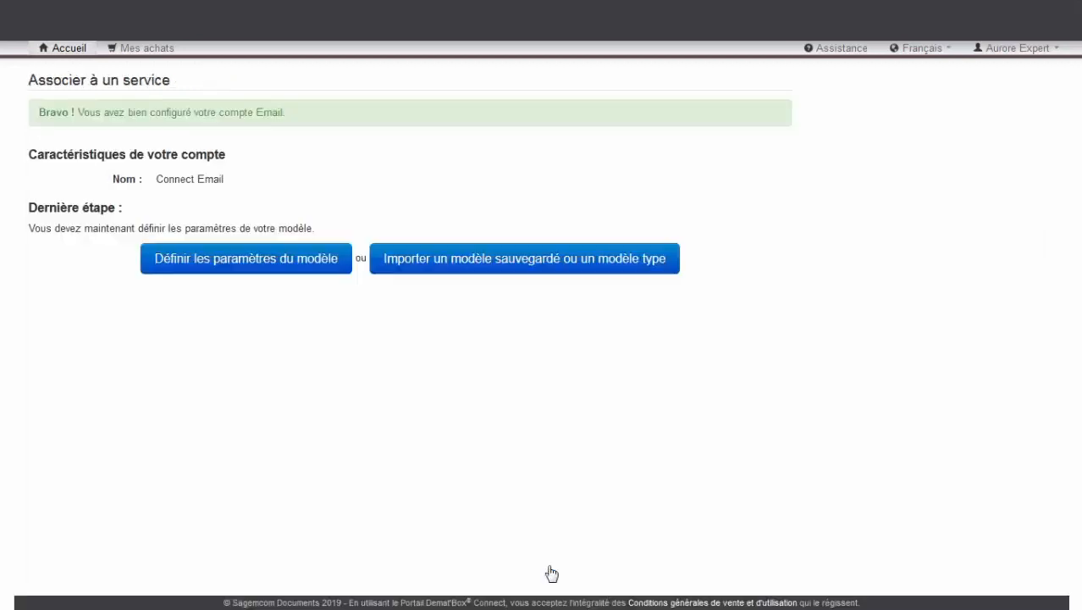
Begin the template definition, name it 'Modèle Email', and advance to the Libellé field
{"action": "left_click", "coordinate": [322, 262]}
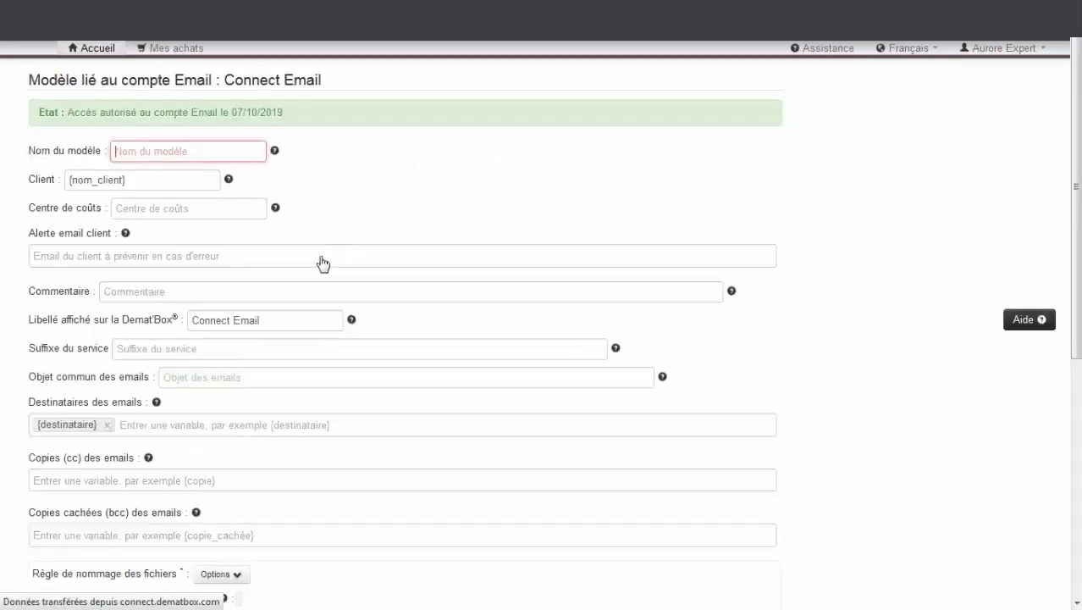
{"action": "left_click", "coordinate": [403, 178]}
{"action": "left_click", "coordinate": [125, 150]}
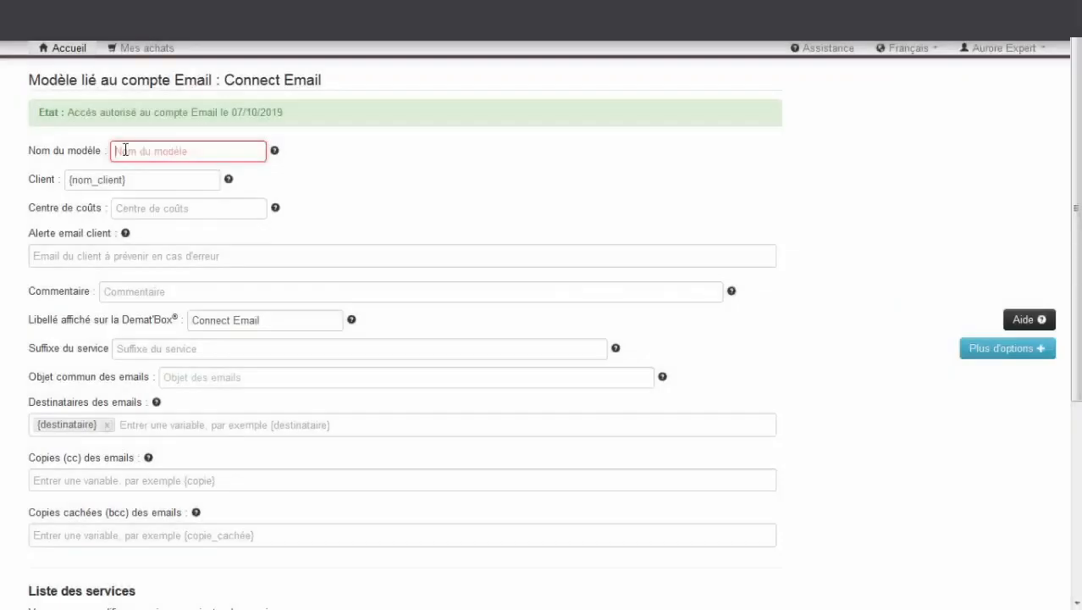
{"action": "left_click", "coordinate": [126, 150]}
{"action": "type", "text": "Modèle Email"}
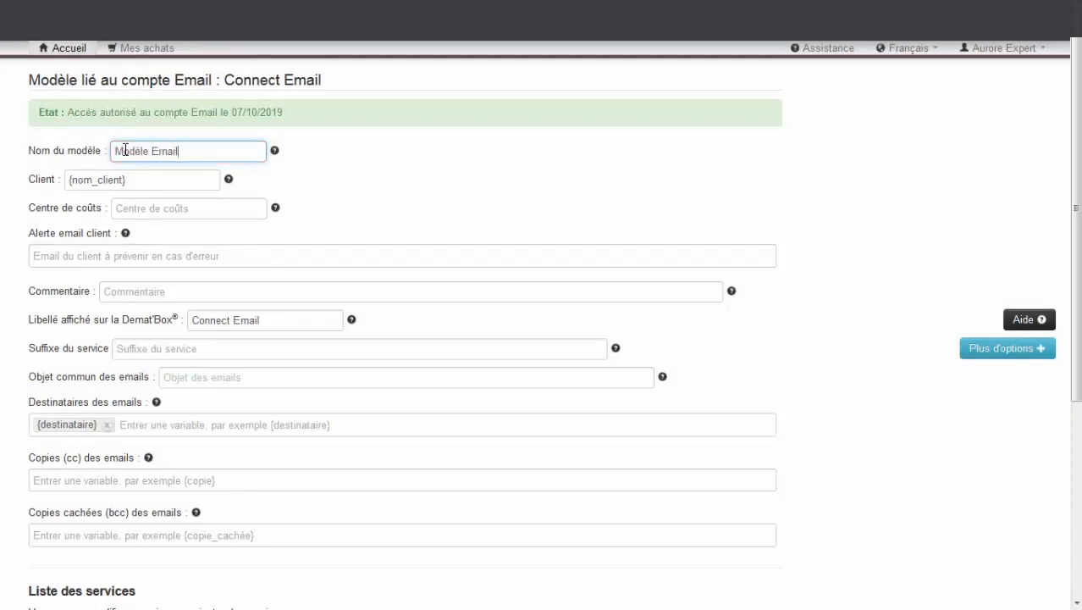
{"action": "key", "text": "Tab"}
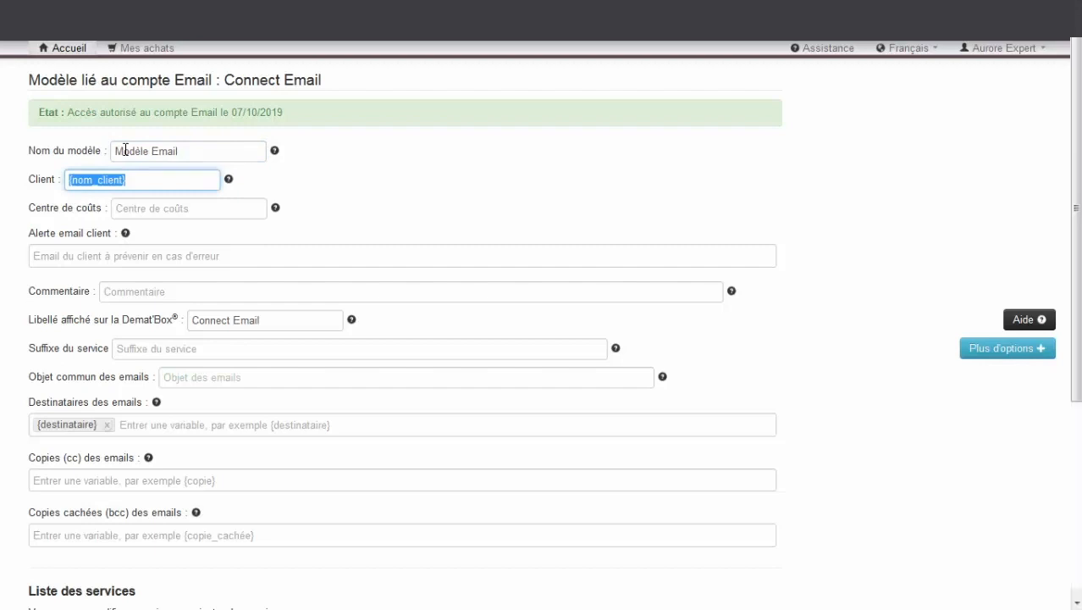
{"action": "key", "text": "Tab"}
{"action": "key", "text": "Tab"}
{"action": "key", "text": "Tab"}
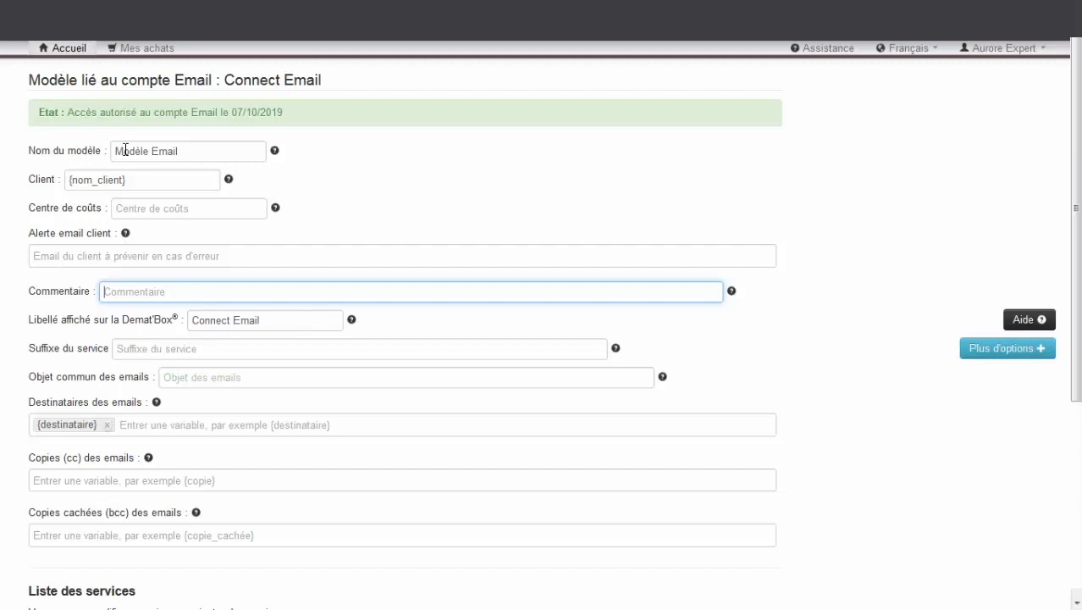
{"action": "key", "text": "Tab"}
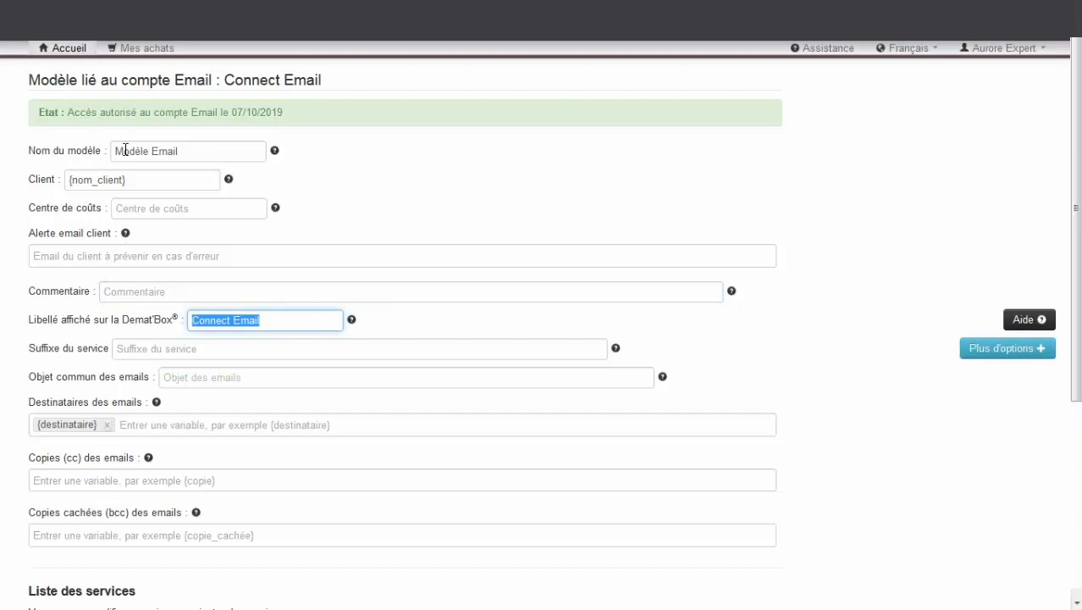
Set Libellé to '{société_abrégé} Mon Expert', suffix '{société_abrégé}', and common subject '{nom_client}'
{"action": "type", "text": "{soc"}
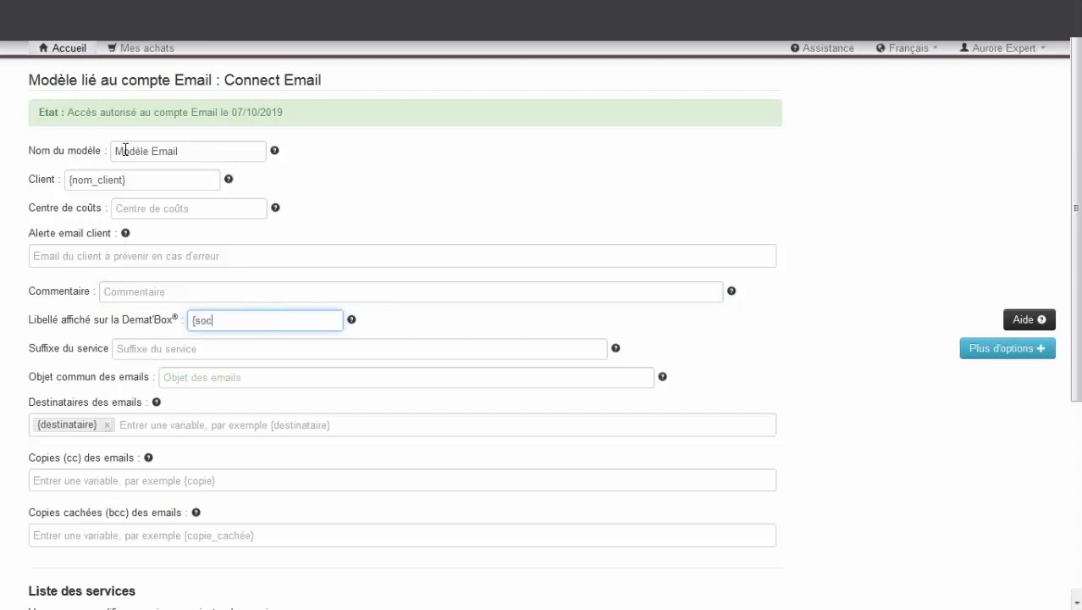
{"action": "type", "text": "iété_abrégé} Mon"}
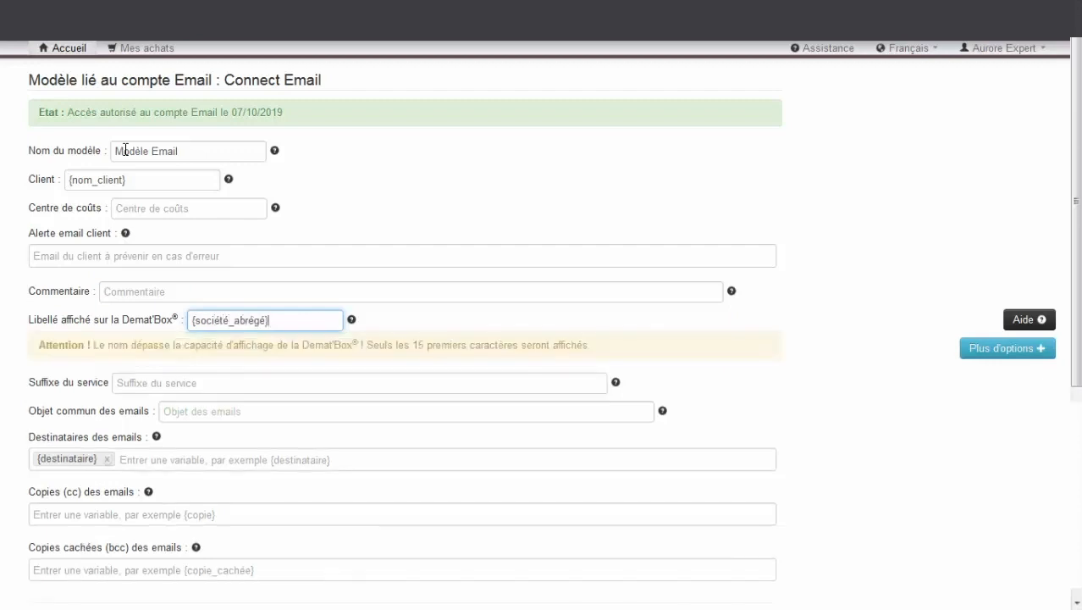
{"action": "type", "text": " Expert"}
{"action": "key", "text": "Tab"}
{"action": "type", "text": "{société_a"}
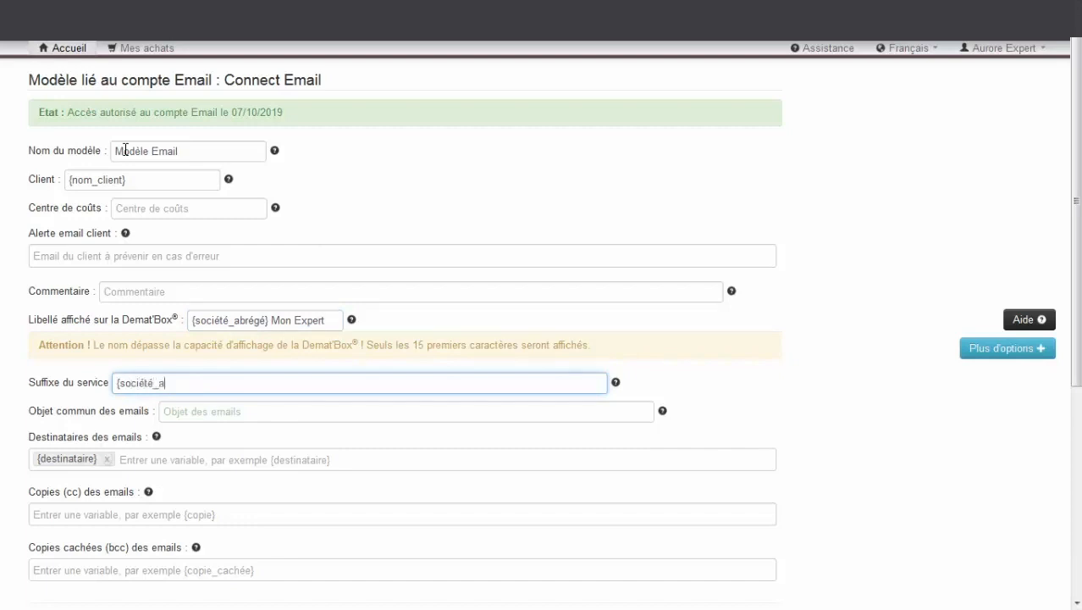
{"action": "type", "text": "brégé}"}
{"action": "key", "text": "Tab"}
{"action": "type", "text": "{"}
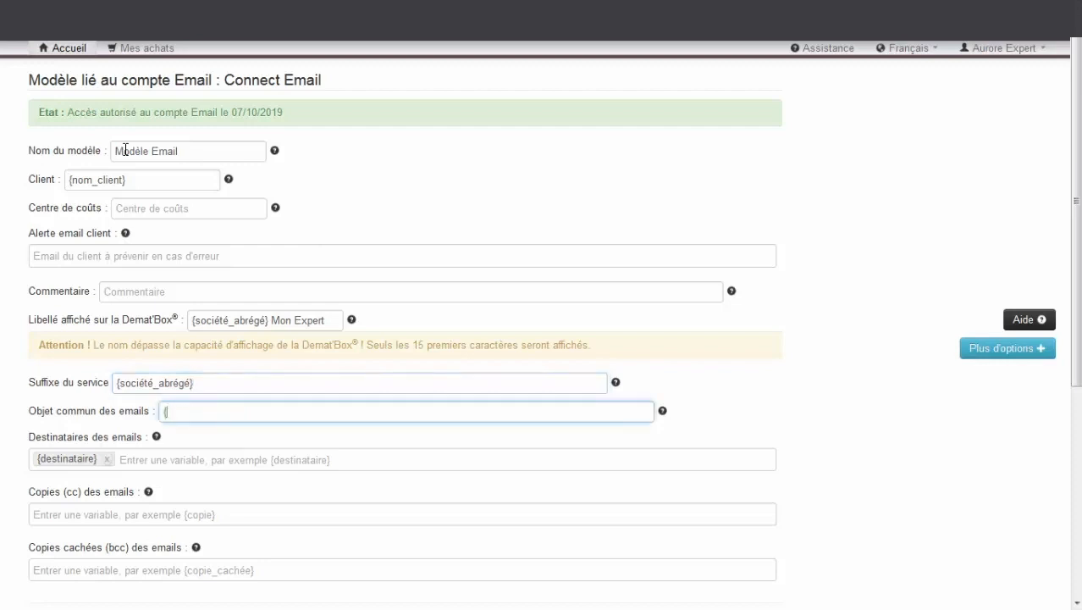
{"action": "type", "text": "nom_clien"}
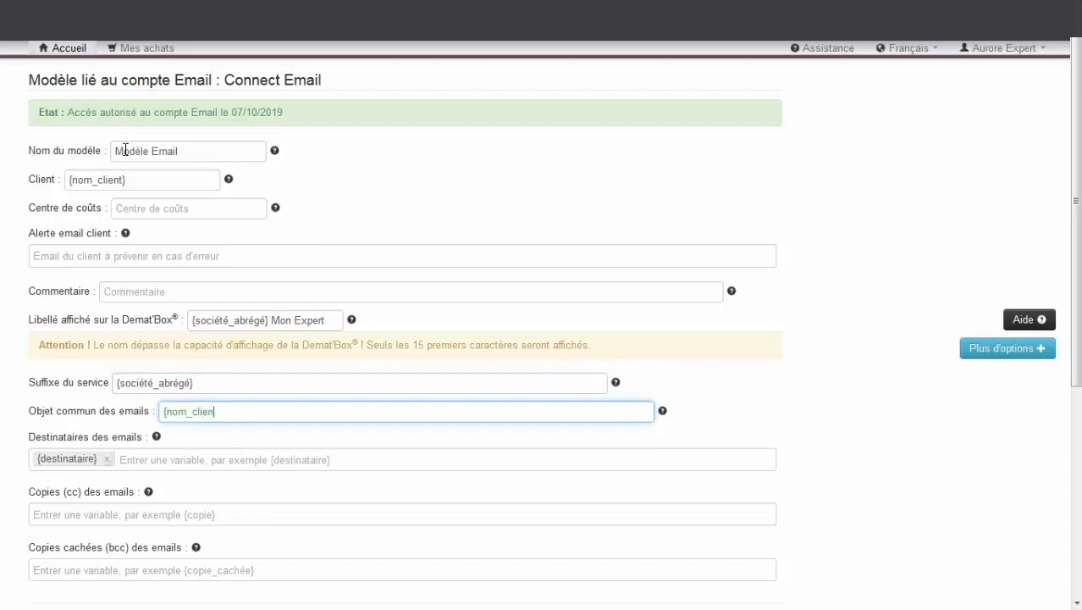
{"action": "type", "text": "t}"}
{"action": "key", "text": "Tab"}
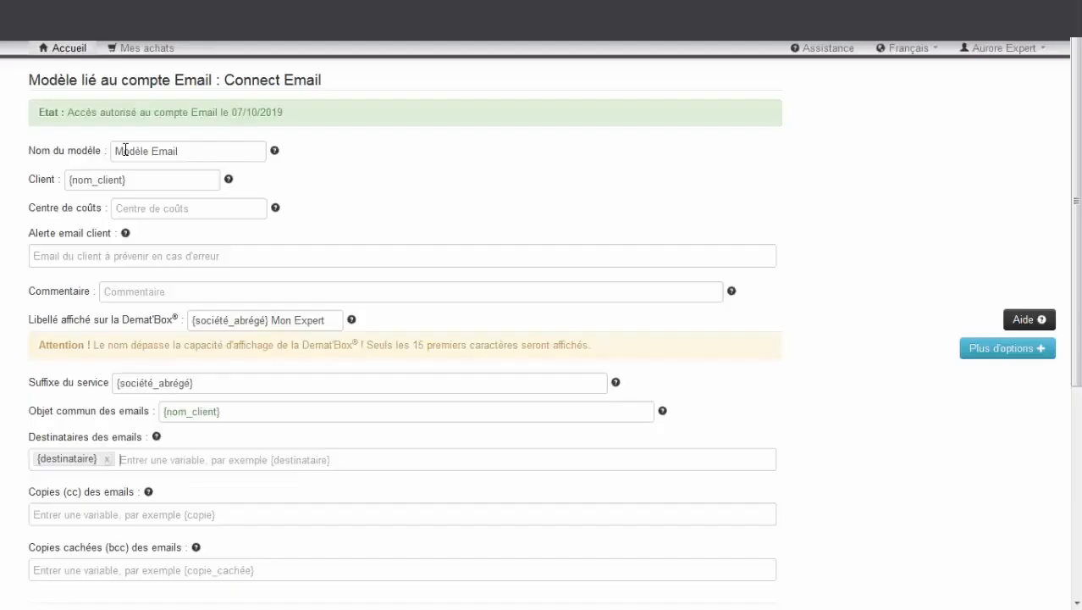
Add Nom du client and Nom du service to the naming rule, right below Texte
{"action": "scroll", "coordinate": [242, 346], "scroll_direction": "down", "scroll_amount": 2}
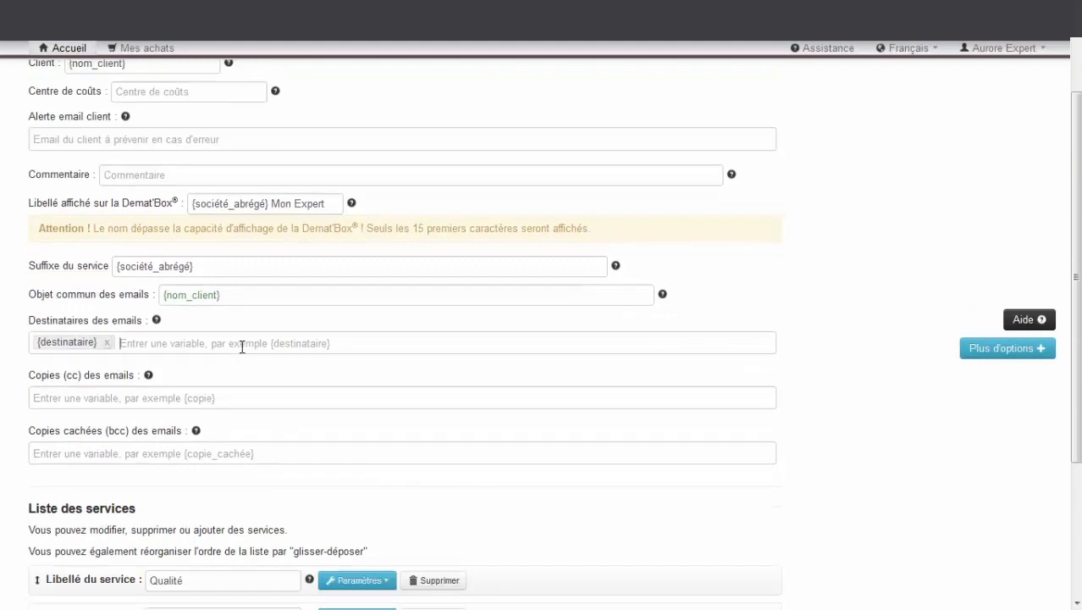
{"action": "scroll", "coordinate": [242, 346], "scroll_direction": "down", "scroll_amount": 1}
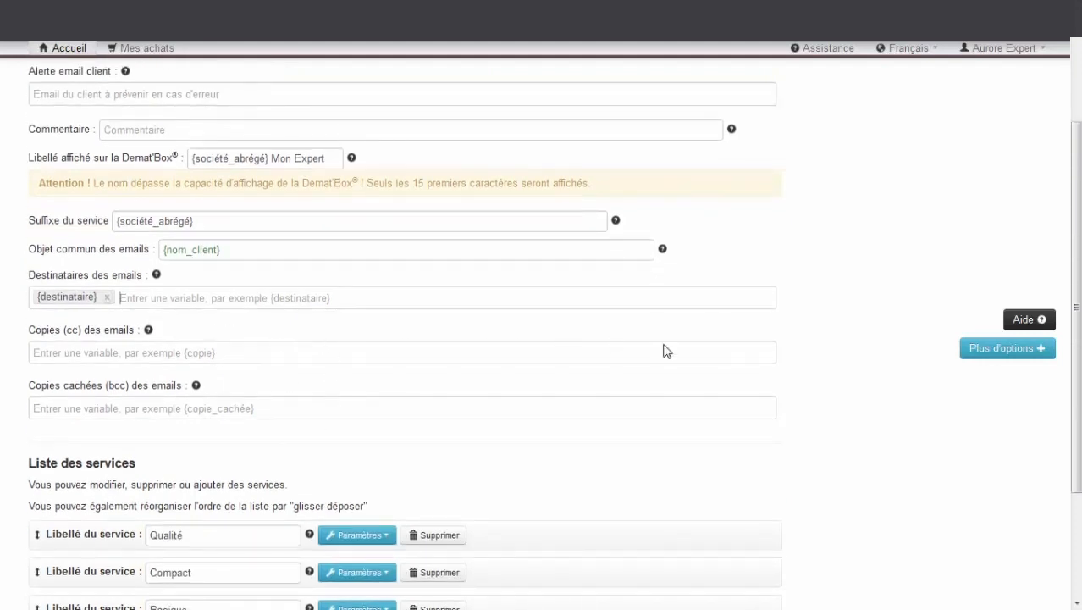
{"action": "left_click", "coordinate": [978, 356]}
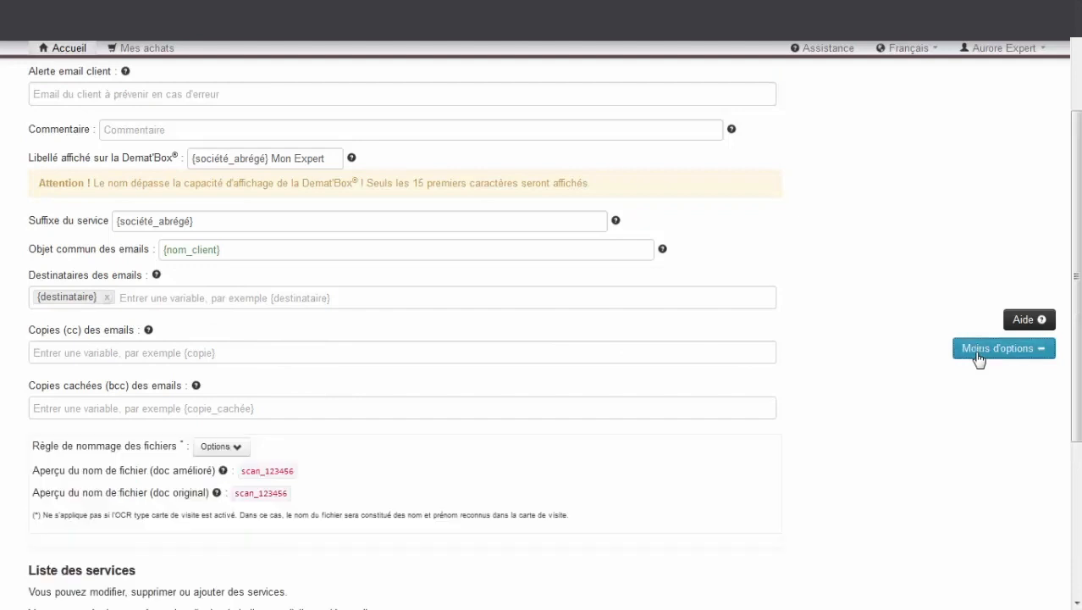
{"action": "left_click", "coordinate": [236, 450]}
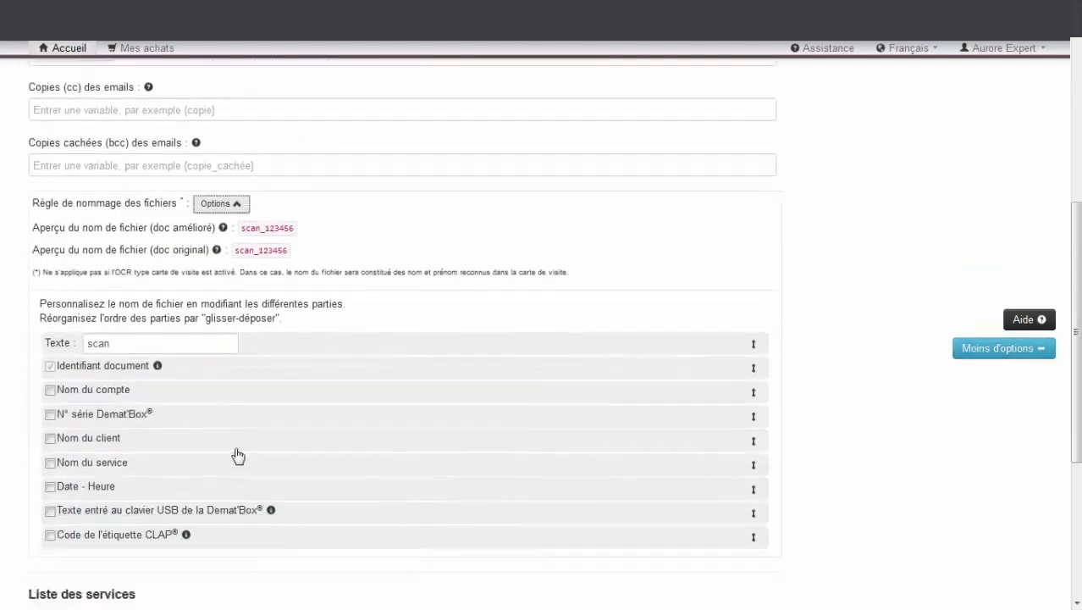
{"action": "left_click", "coordinate": [64, 442]}
{"action": "left_click", "coordinate": [50, 464]}
{"action": "left_click_drag", "start_coordinate": [84, 435], "coordinate": [70, 373]}
{"action": "left_click_drag", "start_coordinate": [108, 457], "coordinate": [89, 385]}
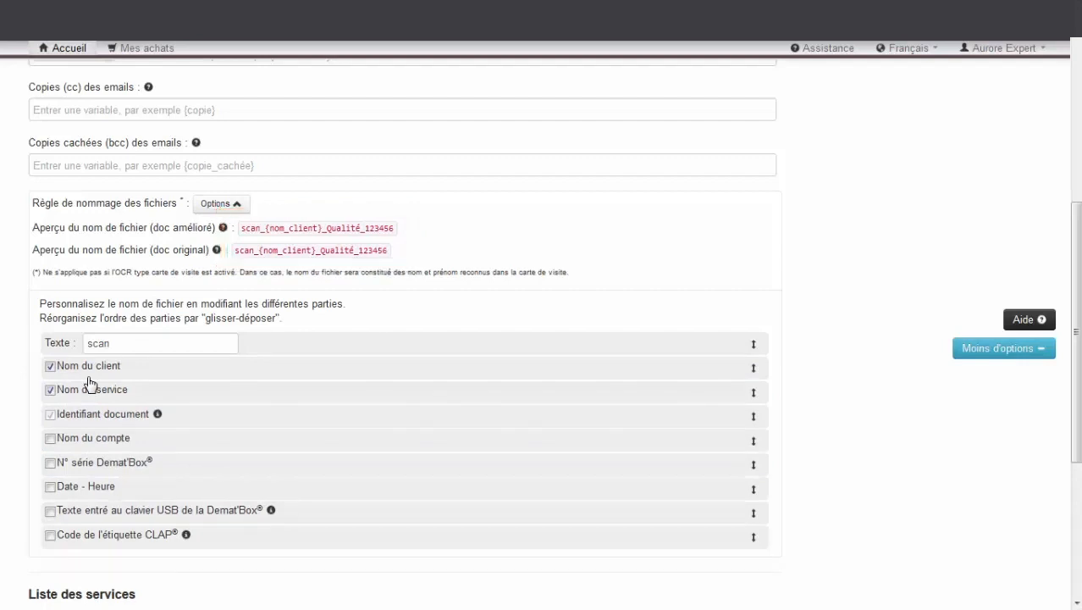
{"action": "scroll", "coordinate": [90, 385], "scroll_direction": "down", "scroll_amount": 5}
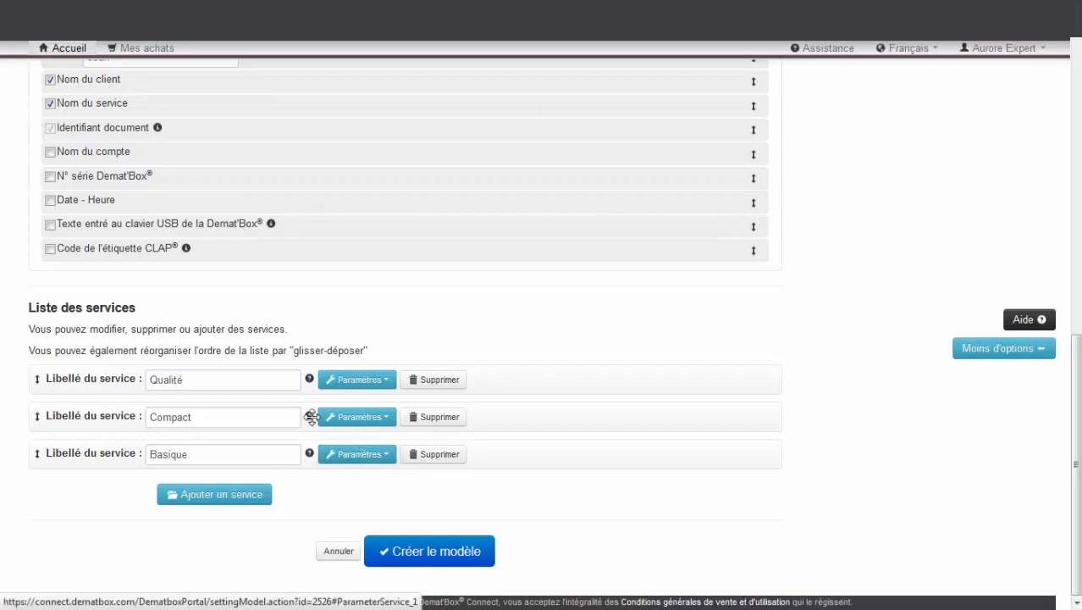
Rename the Qualité service to 'Achat' and set its e-mail subject to 'Achat'
{"action": "left_click", "coordinate": [275, 379]}
{"action": "key", "text": "ctrl+a"}
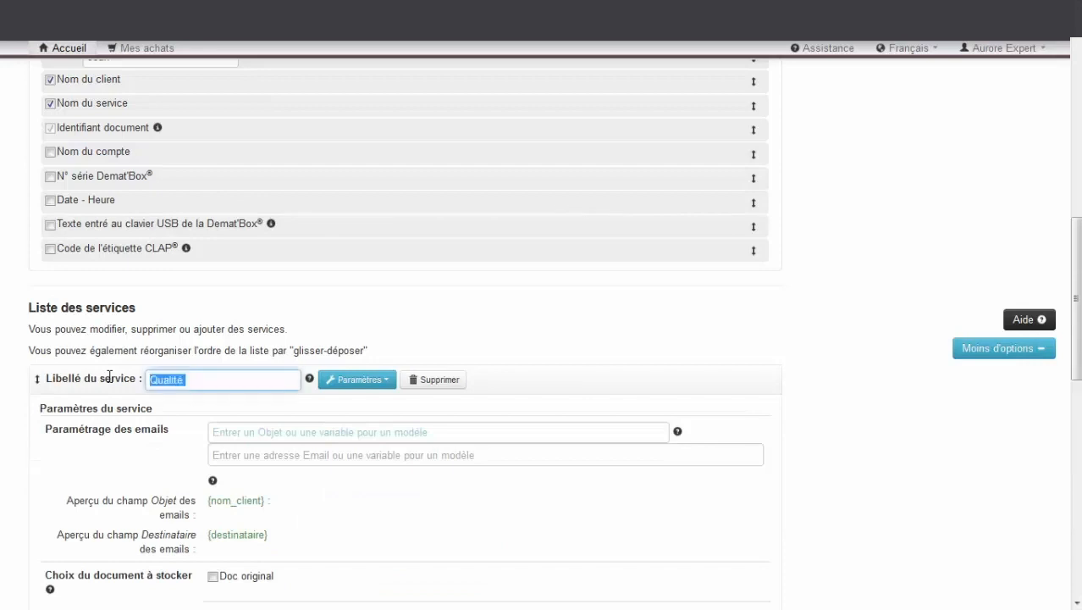
{"action": "type", "text": "Achat"}
{"action": "left_click", "coordinate": [214, 432]}
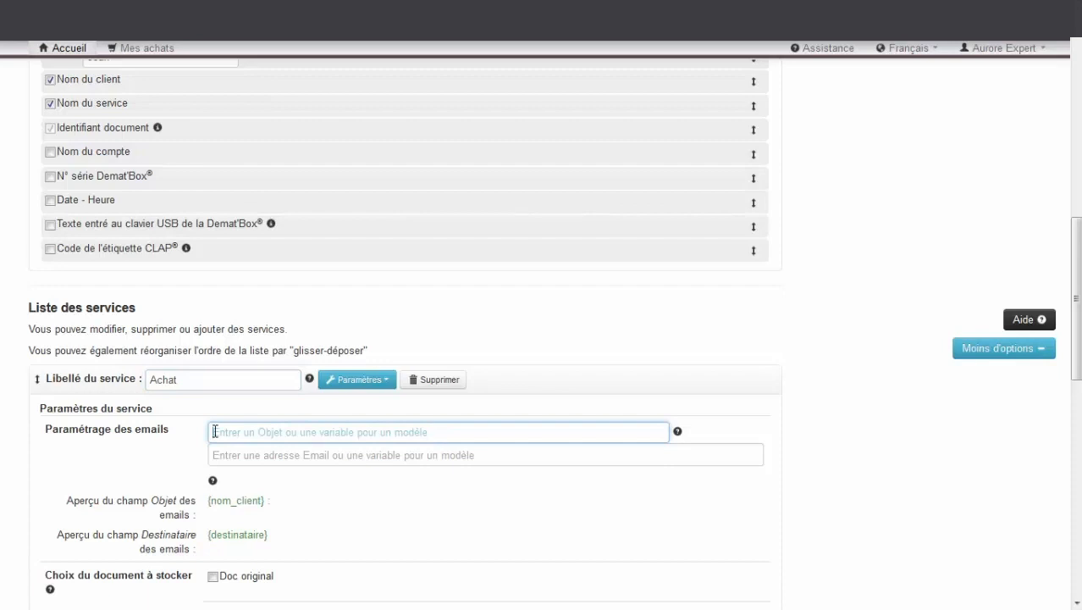
{"action": "type", "text": "Achat"}
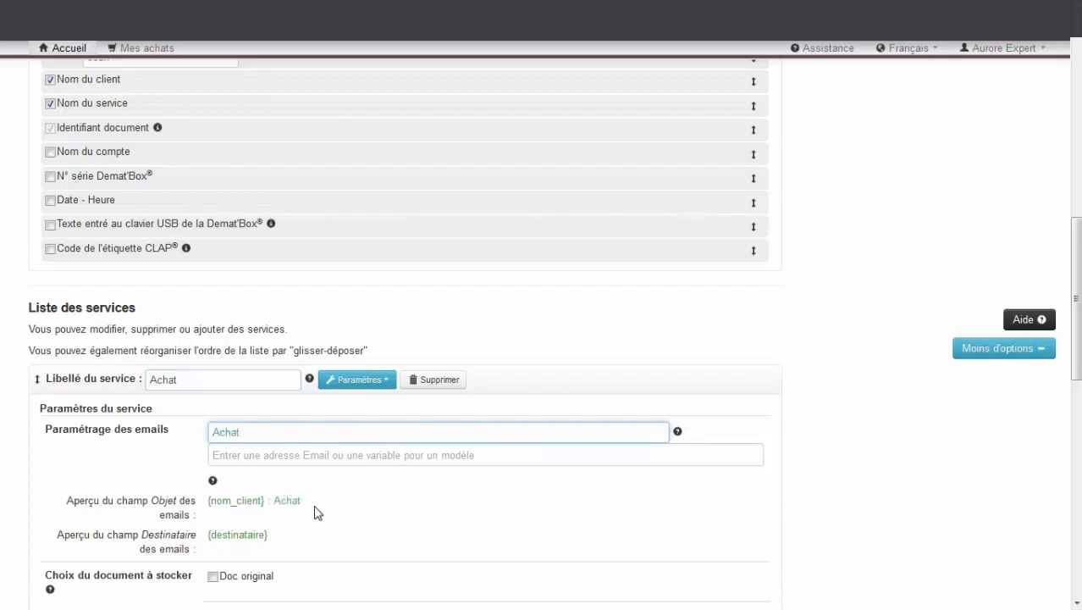
{"action": "scroll", "coordinate": [307, 514], "scroll_direction": "down", "scroll_amount": 1}
{"action": "scroll", "coordinate": [307, 514], "scroll_direction": "down", "scroll_amount": 5}
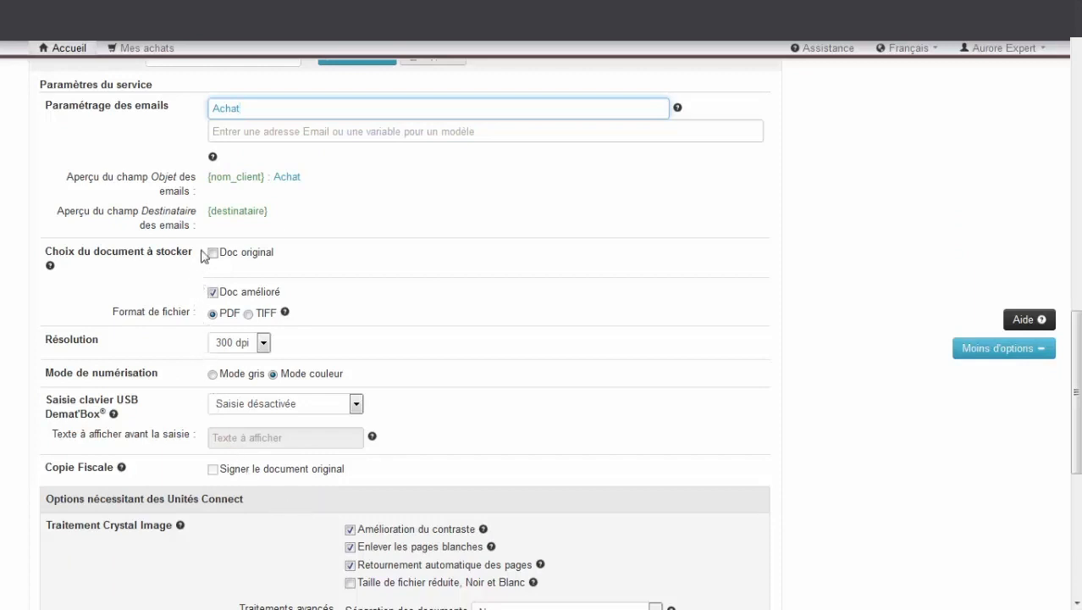
Enter a recipient e-mail address for the Achat service, then erase most of it
{"action": "left_click", "coordinate": [230, 131]}
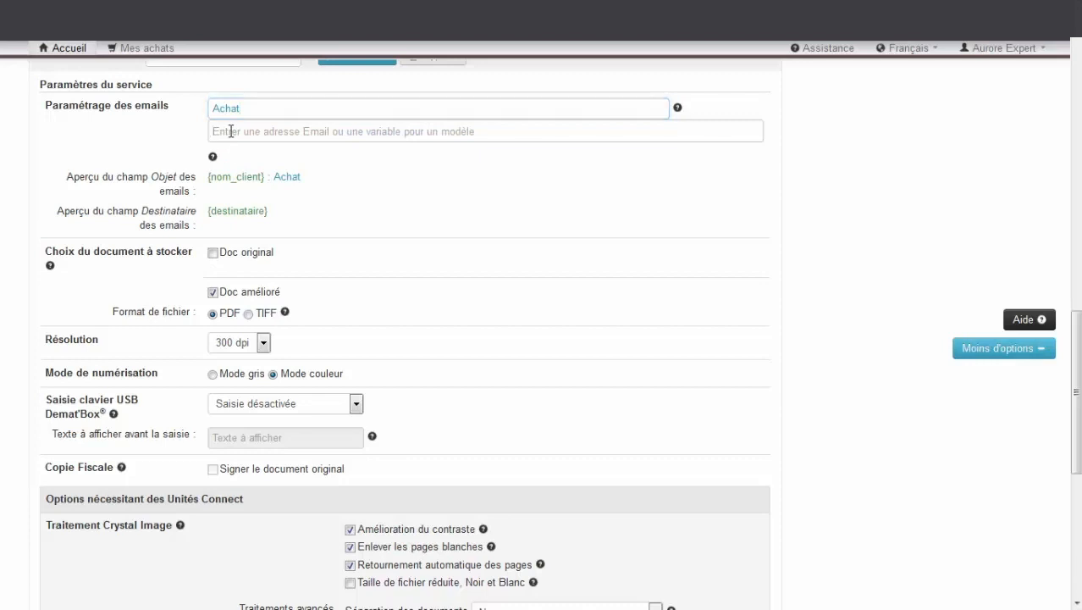
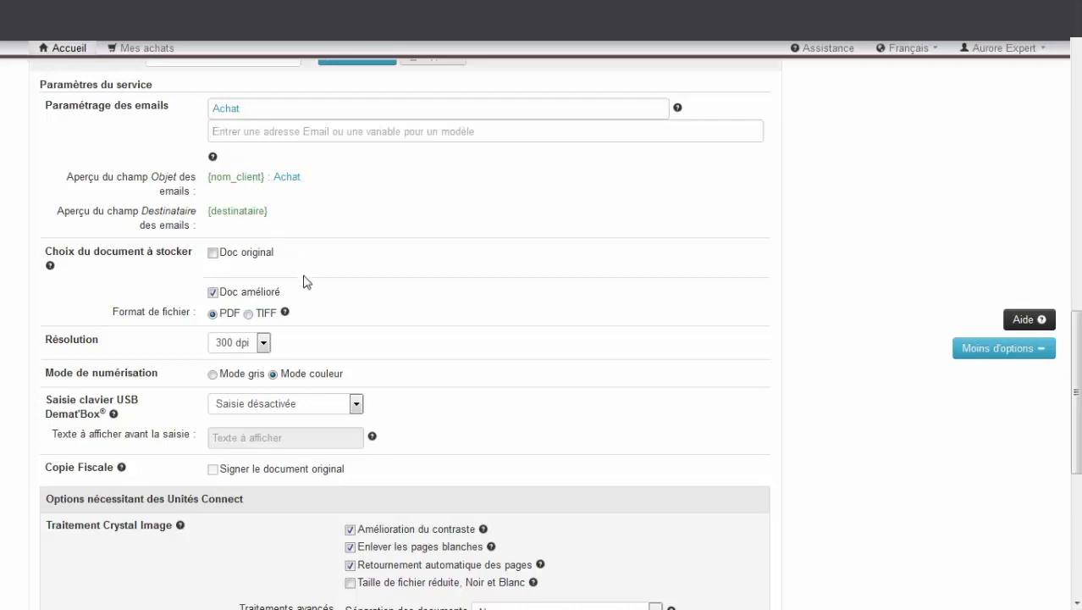
Keep the resolution at 300 dpi and switch Achat scanning to Mode gris
{"action": "left_click", "coordinate": [264, 344]}
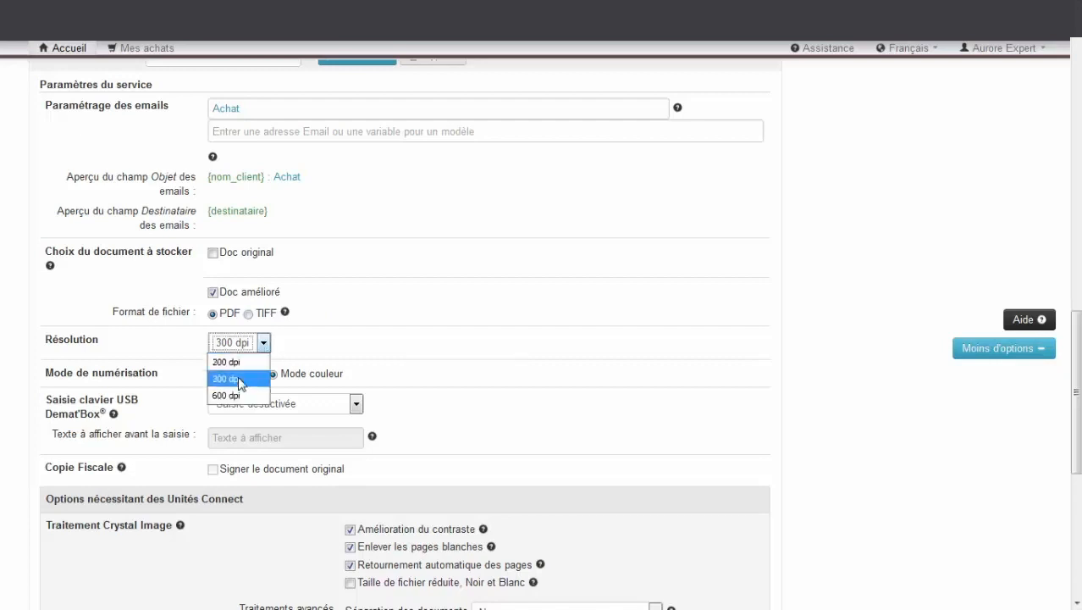
{"action": "left_click", "coordinate": [240, 381]}
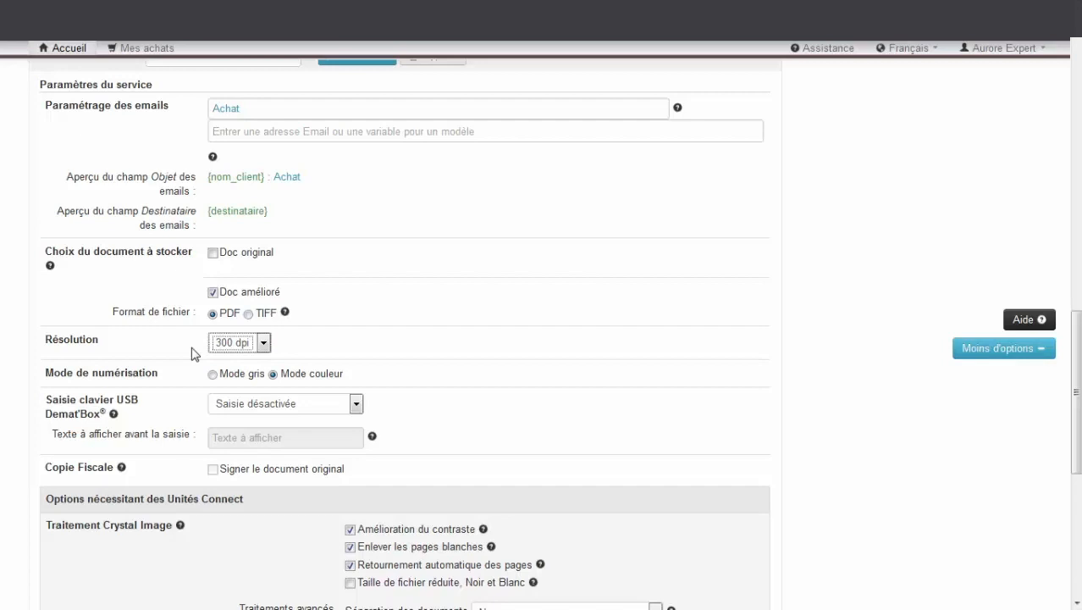
{"action": "left_click", "coordinate": [216, 375]}
{"action": "scroll", "coordinate": [192, 377], "scroll_direction": "down", "scroll_amount": 3}
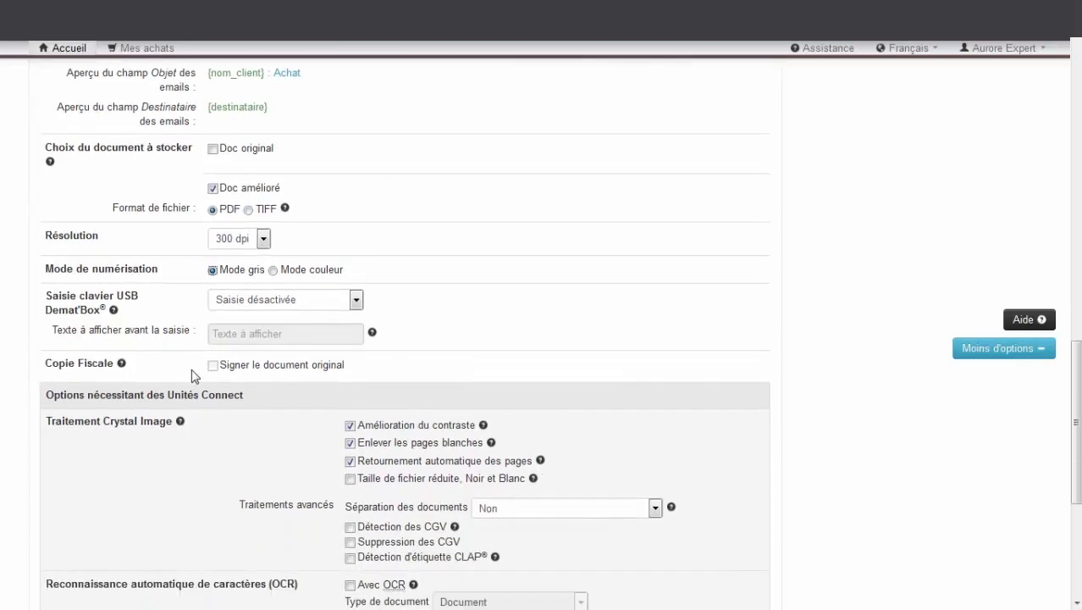
Disable contrast enhancement; enable reduced black-and-white file size and CGV removal
{"action": "scroll", "coordinate": [192, 376], "scroll_direction": "down", "scroll_amount": 1}
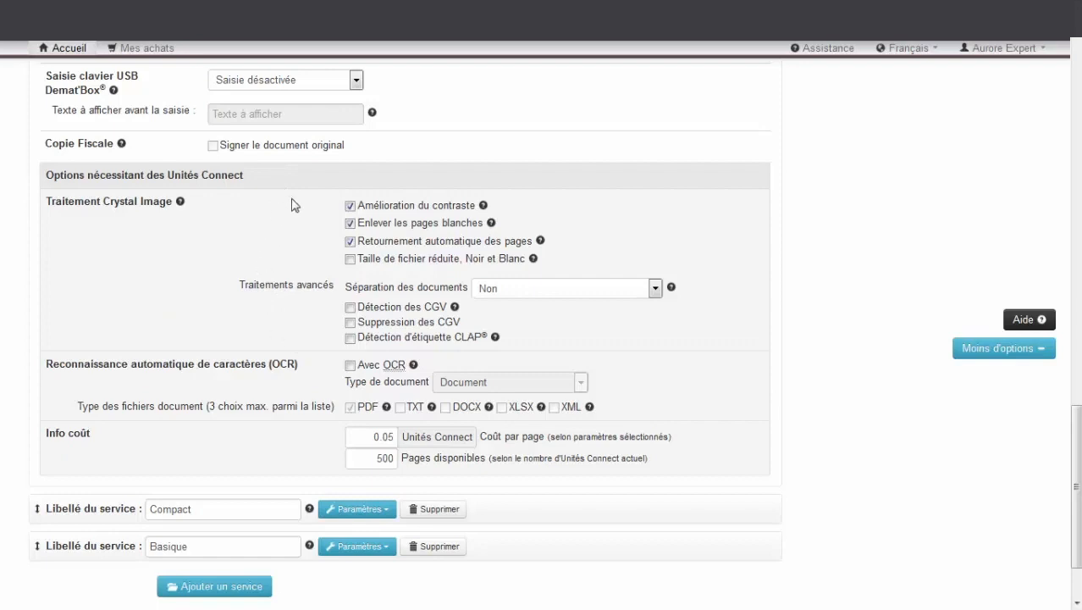
{"action": "left_click", "coordinate": [352, 209]}
{"action": "left_click", "coordinate": [350, 260]}
{"action": "left_click", "coordinate": [352, 324]}
Rename the Compact service to 'Vente' with e-mail subject 'Vente'
{"action": "left_click_drag", "start_coordinate": [237, 509], "coordinate": [139, 507]}
{"action": "type", "text": "Vente"}
{"action": "key", "text": "Tab"}
{"action": "key", "text": "Tab"}
{"action": "type", "text": "Vente"}
{"action": "scroll", "coordinate": [139, 507], "scroll_direction": "down", "scroll_amount": 8}
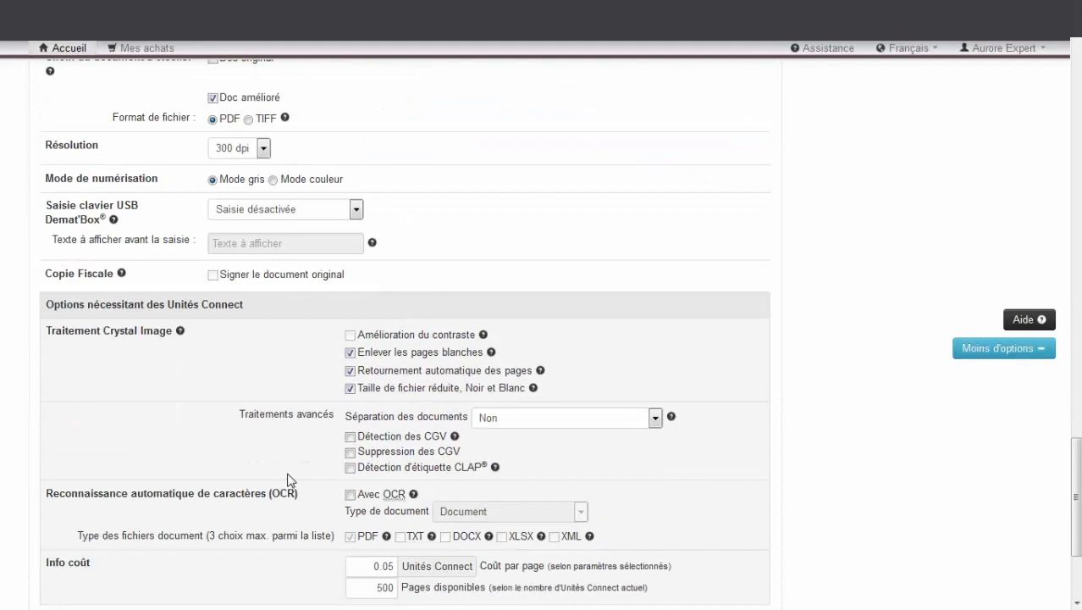
Enable CGV removal for Vente and rename the Basique service to 'Divers'
{"action": "left_click", "coordinate": [349, 452]}
{"action": "scroll", "coordinate": [190, 447], "scroll_direction": "down", "scroll_amount": 2}
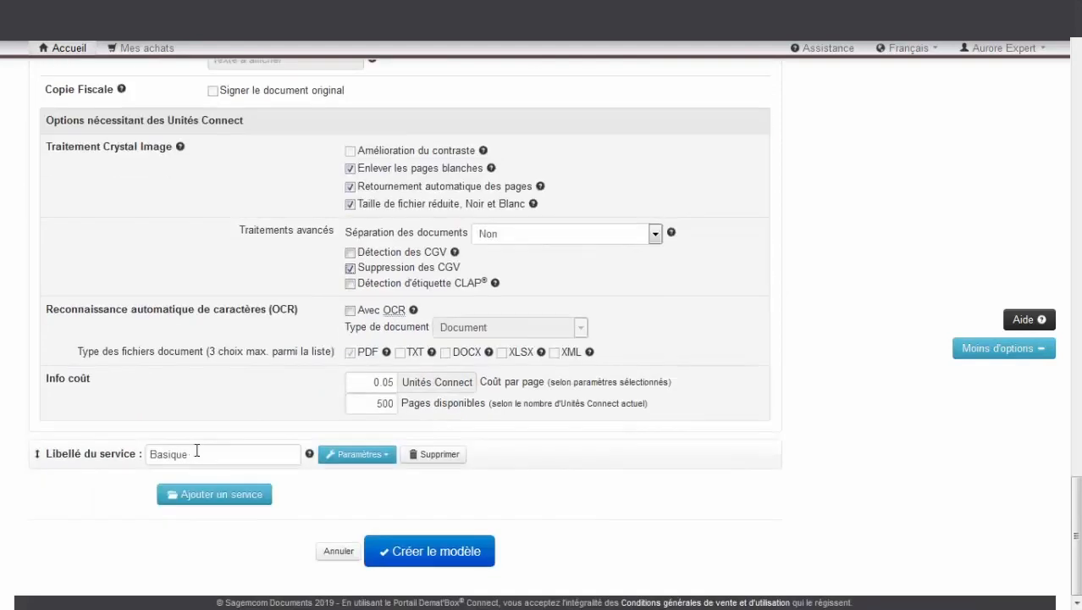
{"action": "double_click", "coordinate": [197, 453]}
{"action": "type", "text": "Divers"}
{"action": "key", "text": "Tab"}
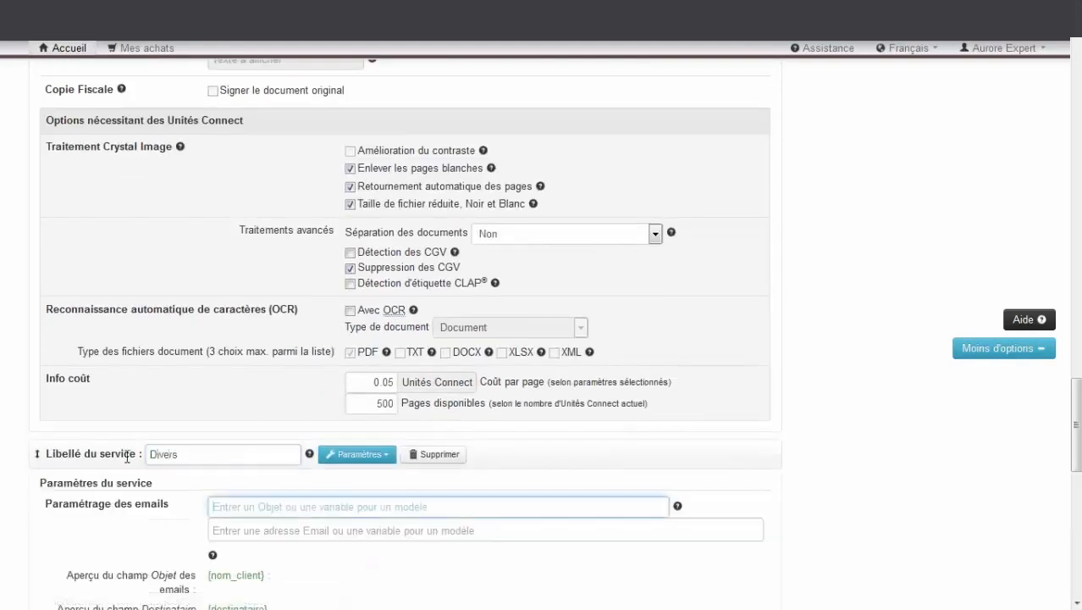
Give Divers 300 dpi, blank-page removal, auto-rotation and reduced file size; create the template and generate folders
{"action": "scroll", "coordinate": [129, 462], "scroll_direction": "down", "scroll_amount": 4}
{"action": "left_click", "coordinate": [218, 339]}
{"action": "left_click", "coordinate": [222, 379]}
{"action": "scroll", "coordinate": [385, 474], "scroll_direction": "down", "scroll_amount": 3}
{"action": "left_click", "coordinate": [350, 298]}
{"action": "left_click", "coordinate": [349, 315]}
{"action": "left_click", "coordinate": [350, 335]}
{"action": "scroll", "coordinate": [292, 475], "scroll_direction": "down", "scroll_amount": 1}
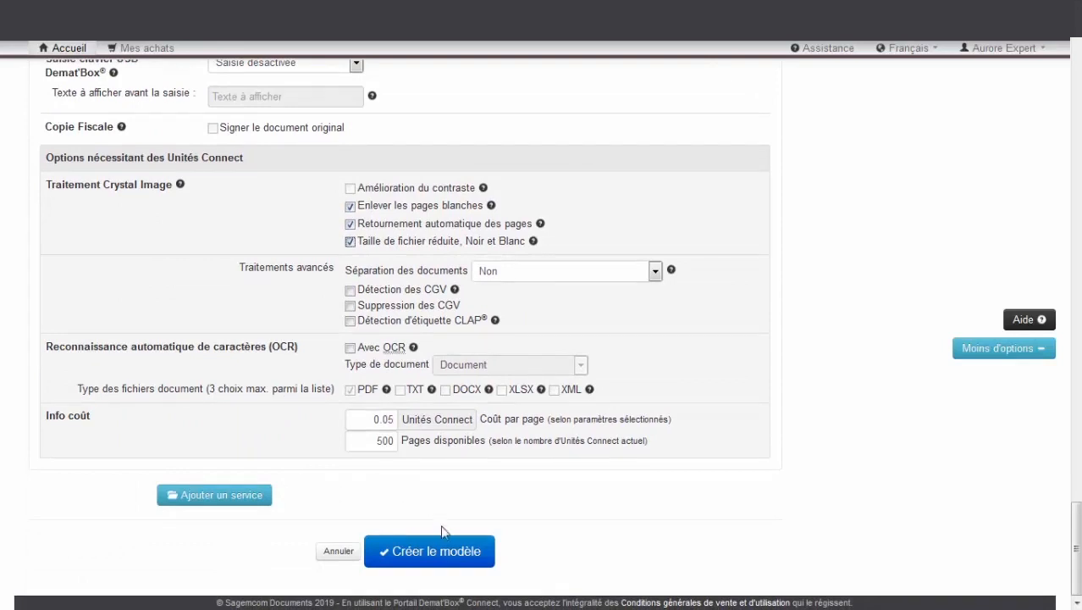
{"action": "left_click", "coordinate": [447, 559]}
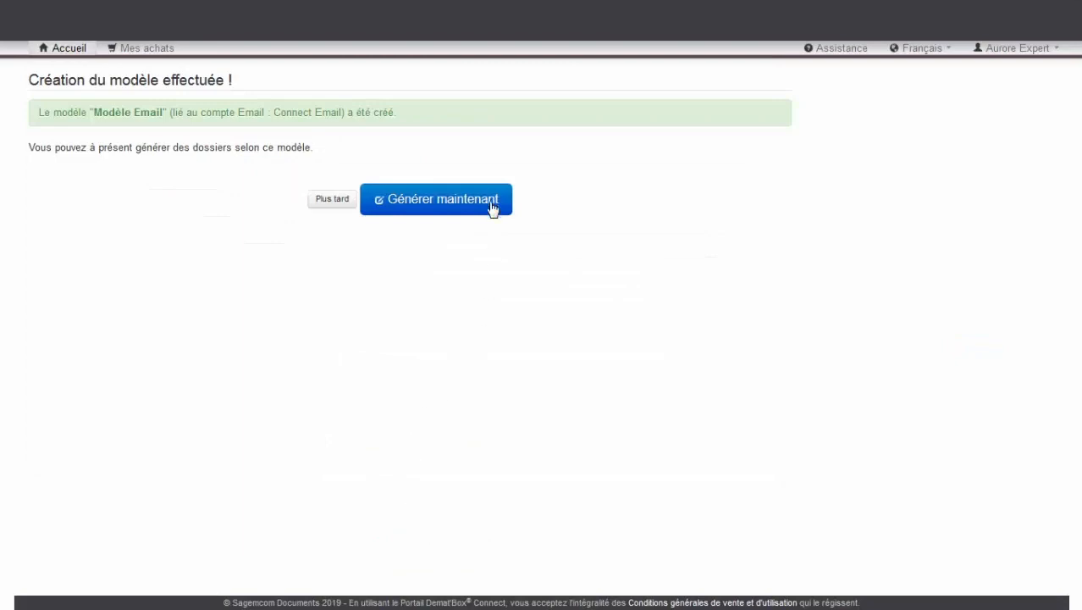
{"action": "left_click", "coordinate": [492, 208]}
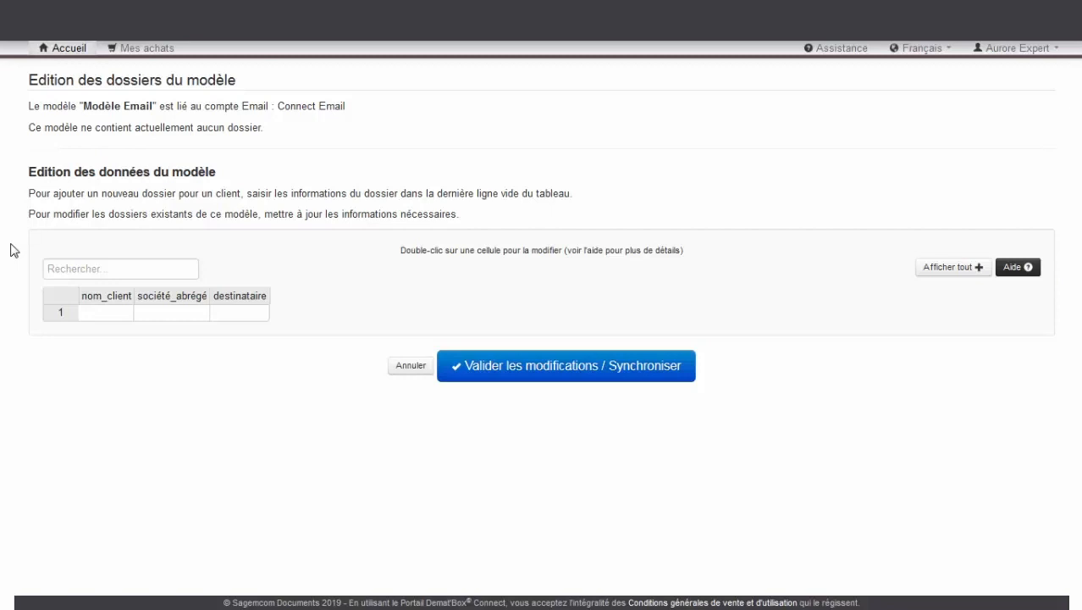
Fill row 1 with the first client's name, abbreviation SARL, and the firm's contact e-mail
{"action": "double_click", "coordinate": [106, 314]}
{"action": "type", "text": "Martin SARL"}
{"action": "key", "text": "Tab"}
{"action": "type", "text": "SARL"}
{"action": "key", "text": "Tab"}
{"action": "key", "text": "Tab"}
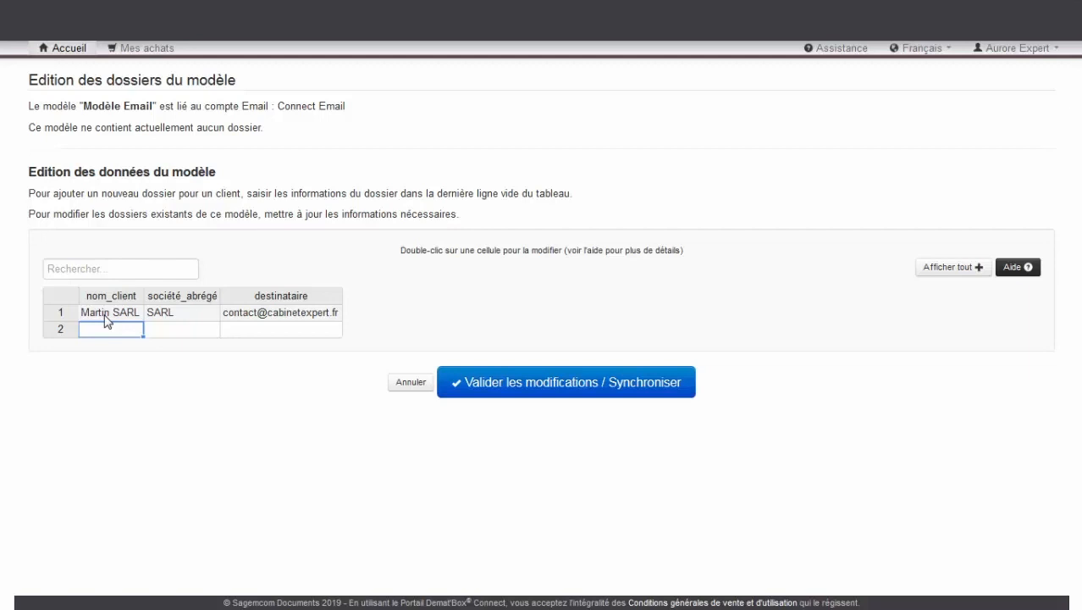
Add row 2 as the client's SCI variant, abbreviation SCI, copying the recipient e-mail down
{"action": "double_click", "coordinate": [106, 315]}
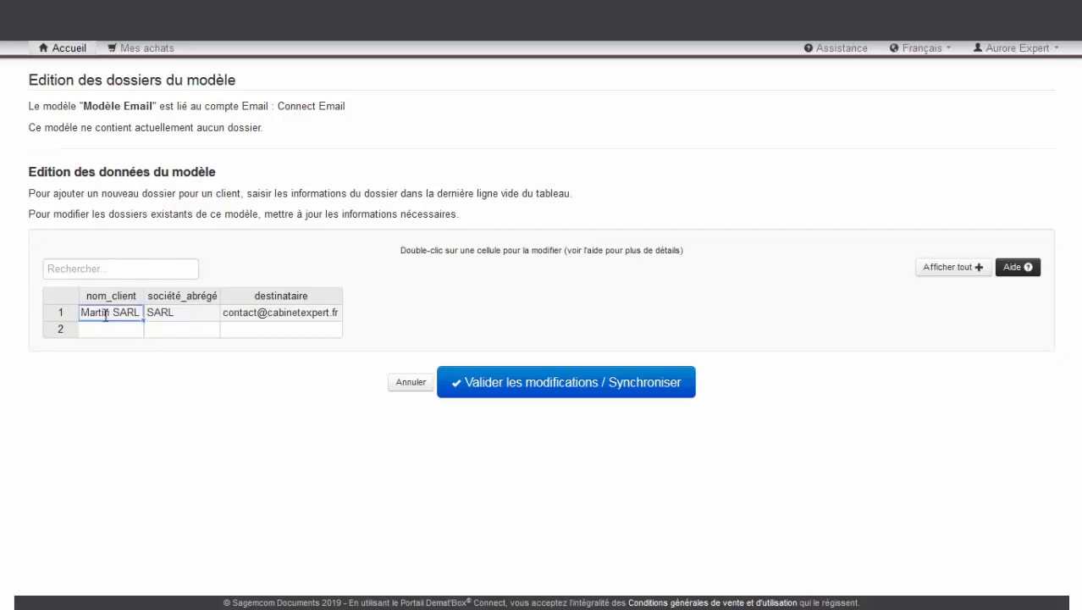
{"action": "left_click", "coordinate": [118, 335]}
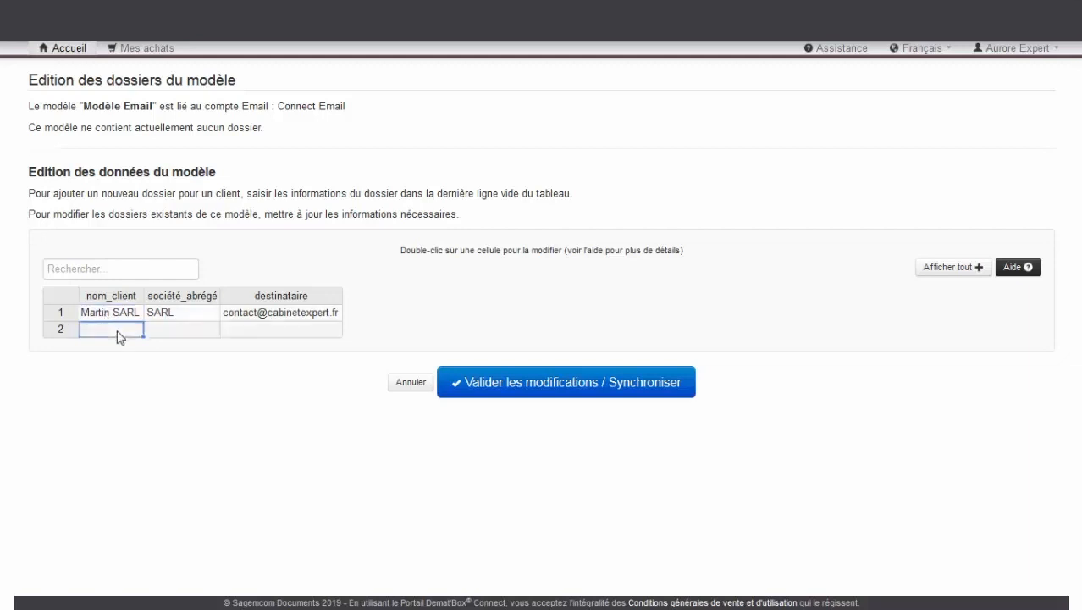
{"action": "type", "text": "Martin SARL"}
{"action": "key", "text": "BackSpace"}
{"action": "key", "text": "BackSpace"}
{"action": "key", "text": "BackSpace"}
{"action": "type", "text": "CI"}
{"action": "key", "text": "Tab"}
{"action": "type", "text": "SCI"}
{"action": "key", "text": "Tab"}
{"action": "left_click", "coordinate": [334, 312]}
{"action": "left_click_drag", "start_coordinate": [341, 318], "coordinate": [340, 332]}
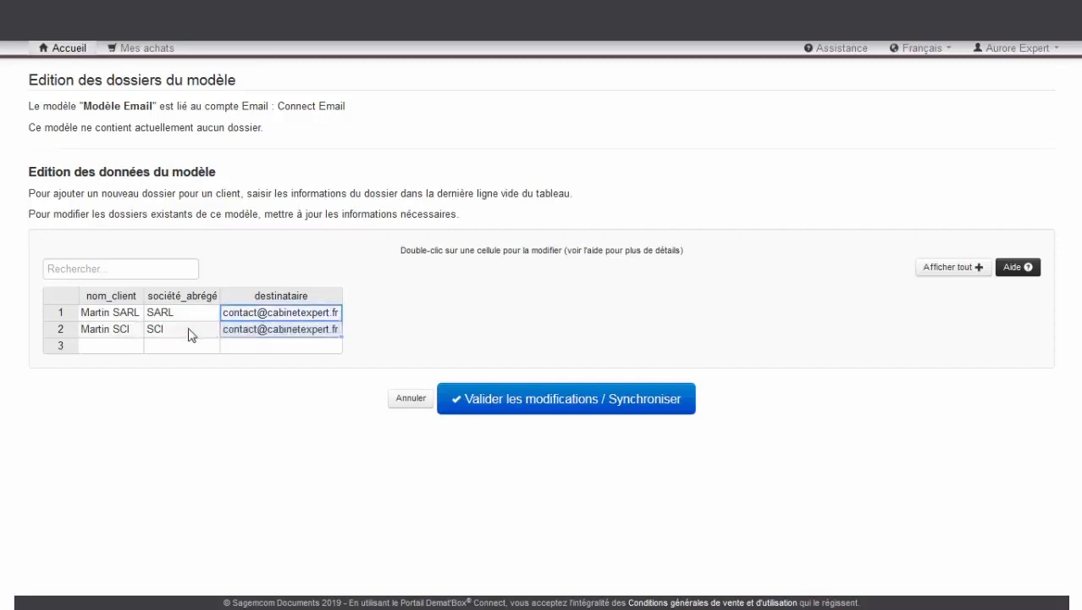
Add a third client row without abbreviation, using the firm's contact e-mail as recipient
{"action": "left_click", "coordinate": [120, 346]}
{"action": "type", "text": "Dupont"}
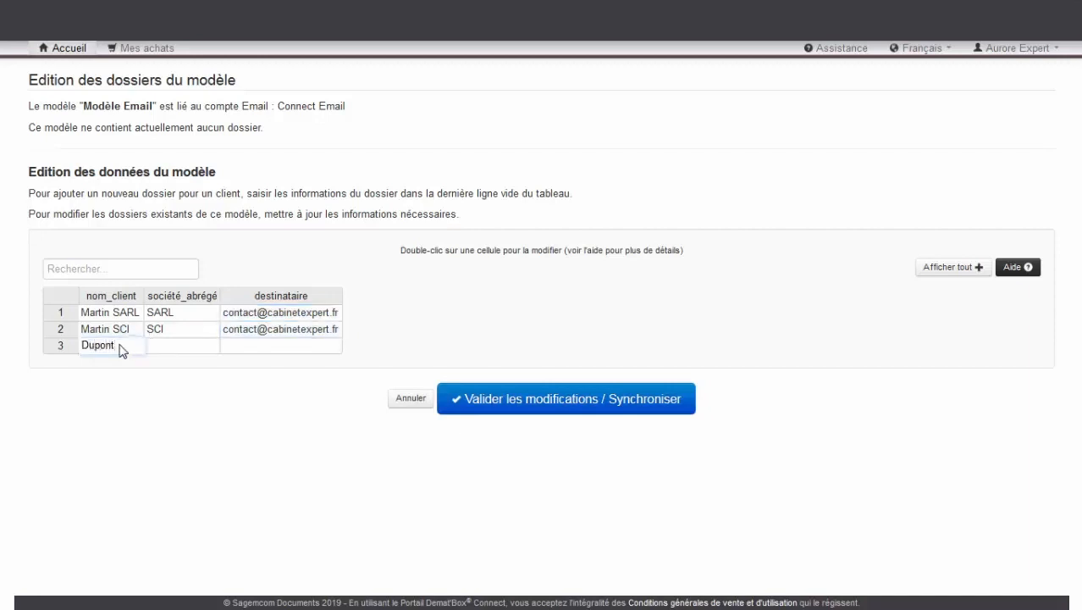
{"action": "key", "text": "Tab"}
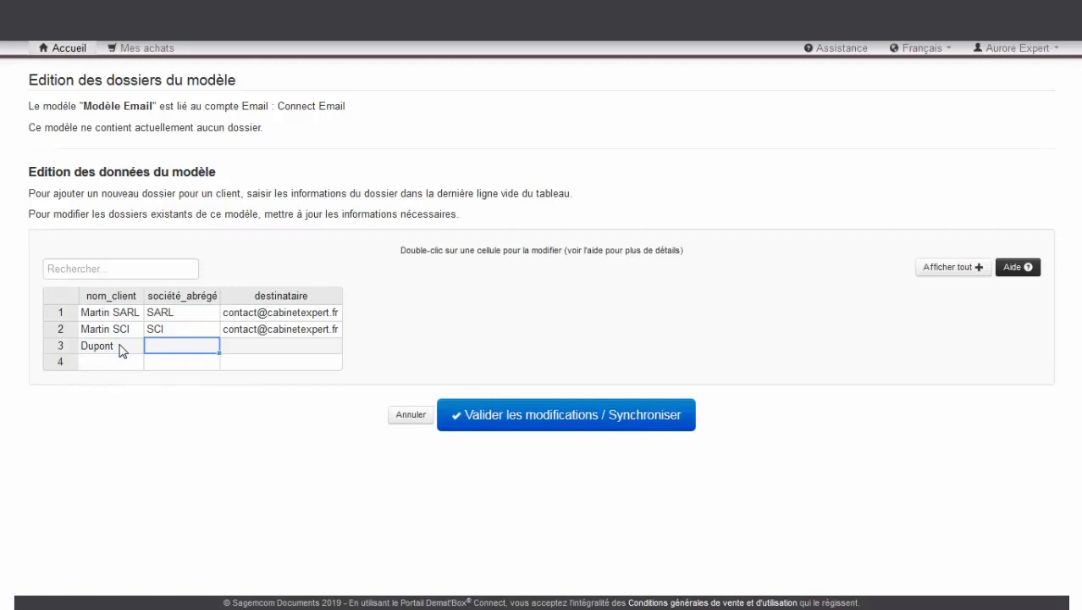
{"action": "key", "text": "Tab"}
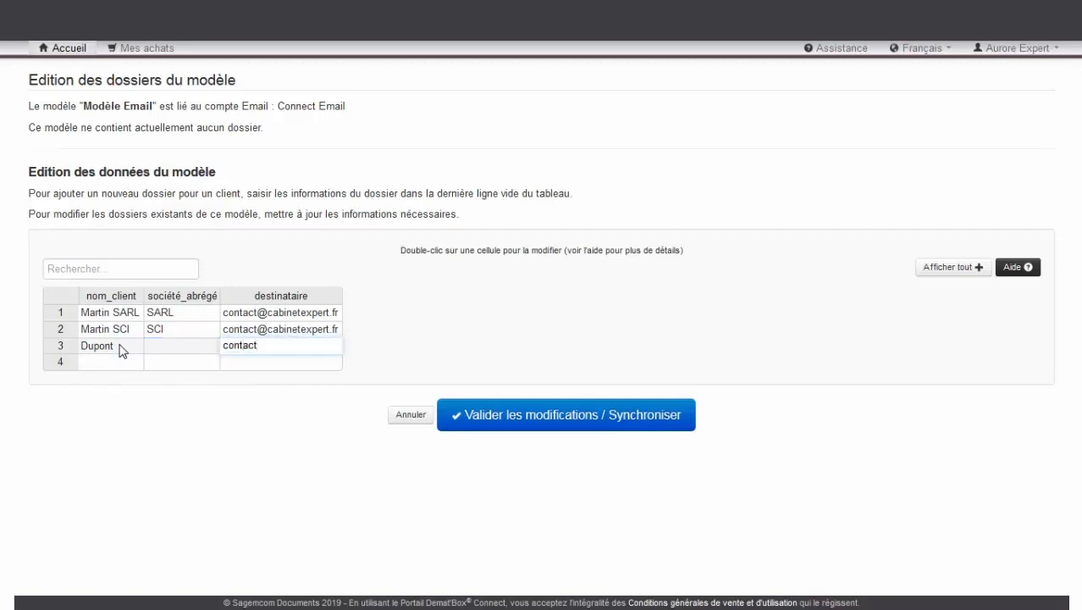
{"action": "key", "text": "Tab"}
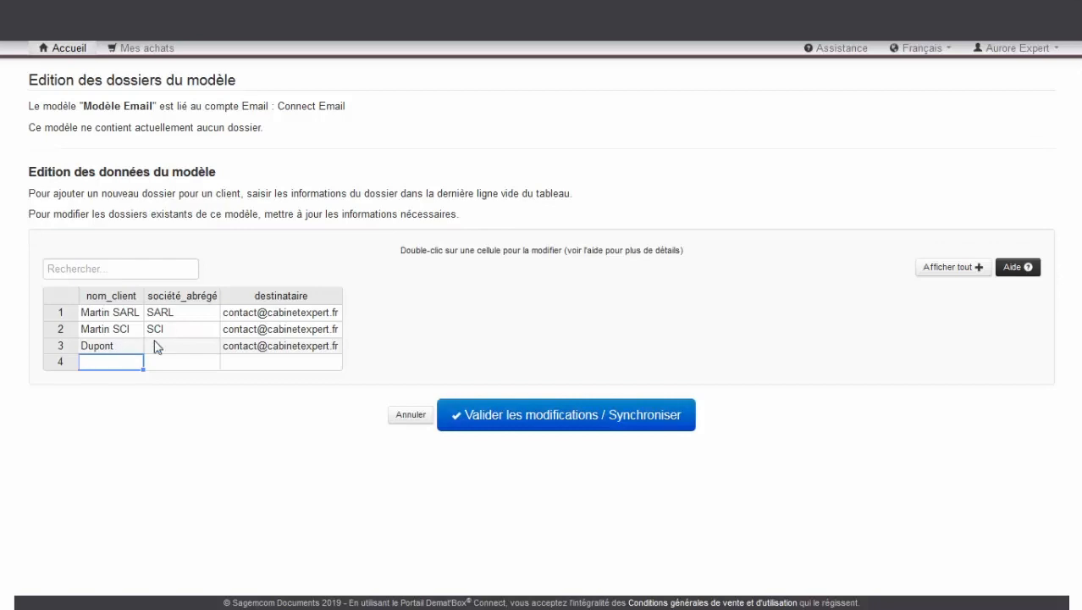
Synchronize the three client folders, acknowledge the confirmation, and view them under Mes dossiers
{"action": "left_click", "coordinate": [557, 423]}
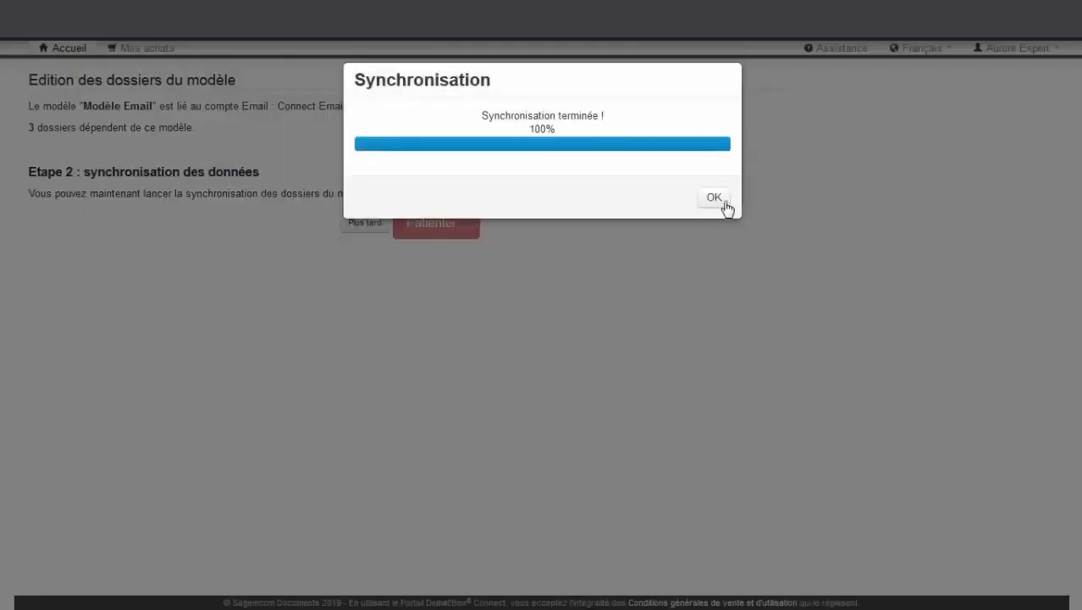
{"action": "left_click", "coordinate": [725, 202]}
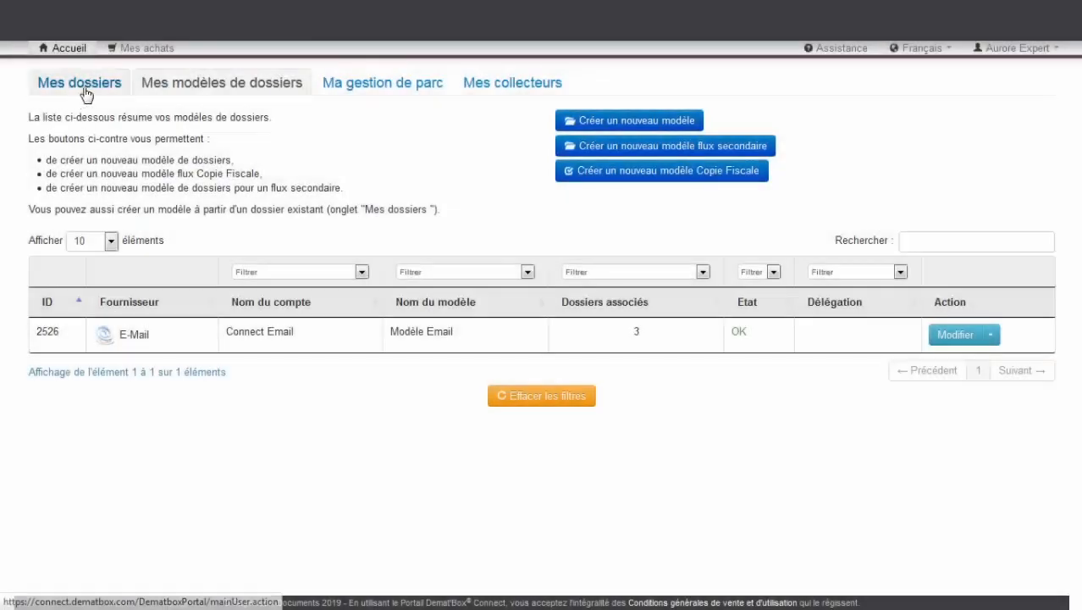
{"action": "left_click", "coordinate": [85, 87]}
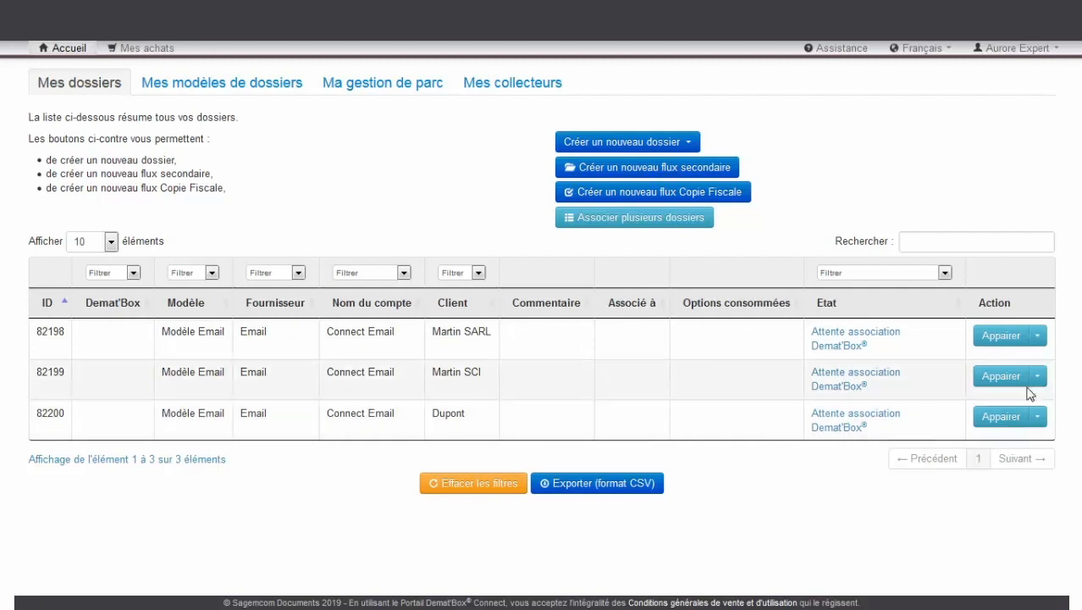
Pair folder 82198 with a Demat'Box by entering its pairing code and validating
{"action": "left_click", "coordinate": [1013, 341]}
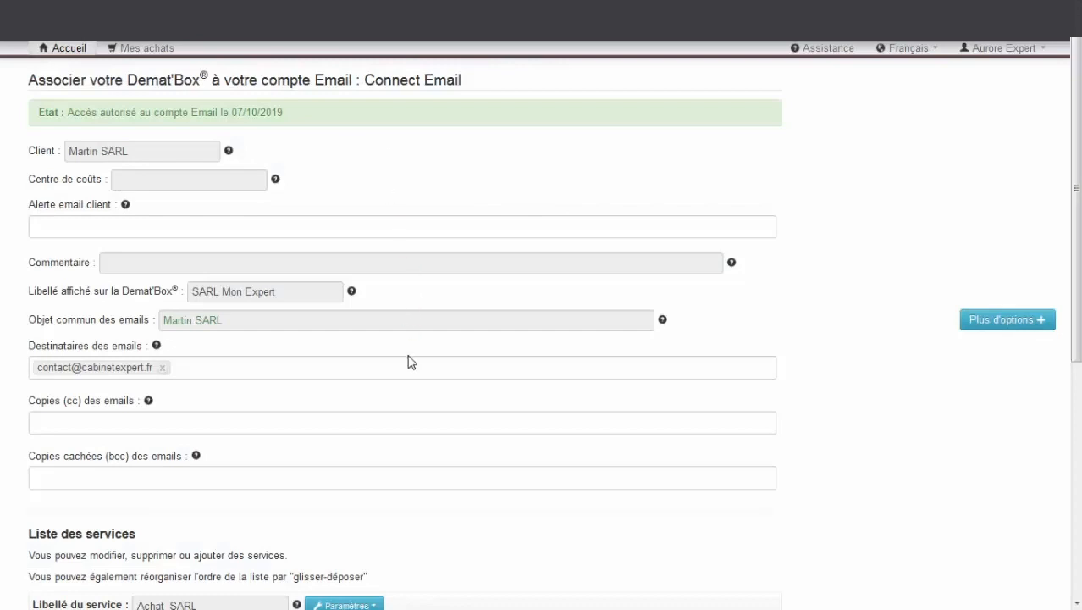
{"action": "scroll", "coordinate": [392, 396], "scroll_direction": "down", "scroll_amount": 5}
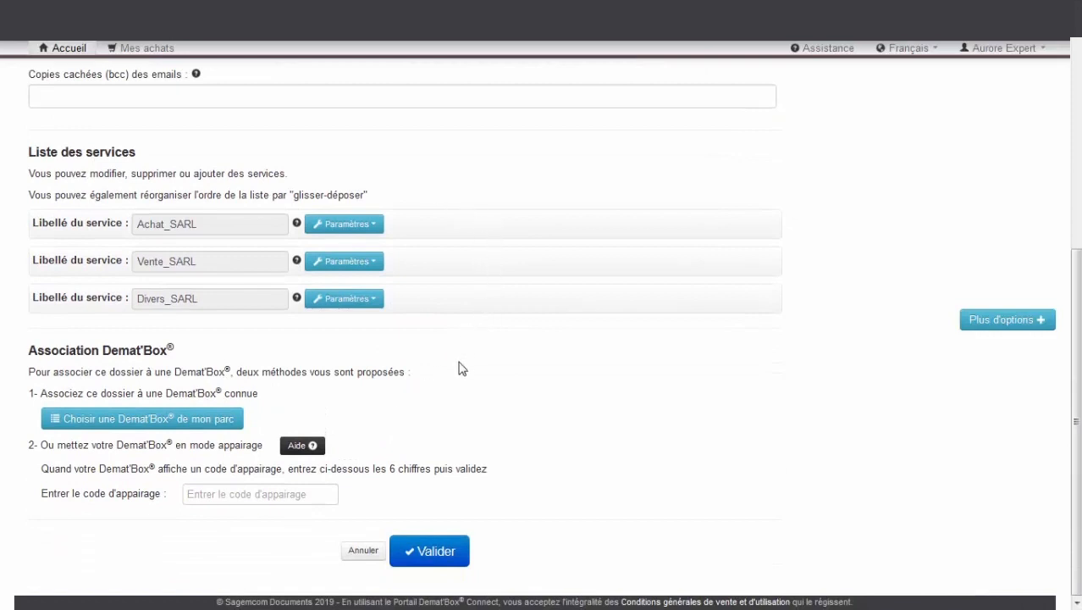
{"action": "left_click", "coordinate": [222, 496]}
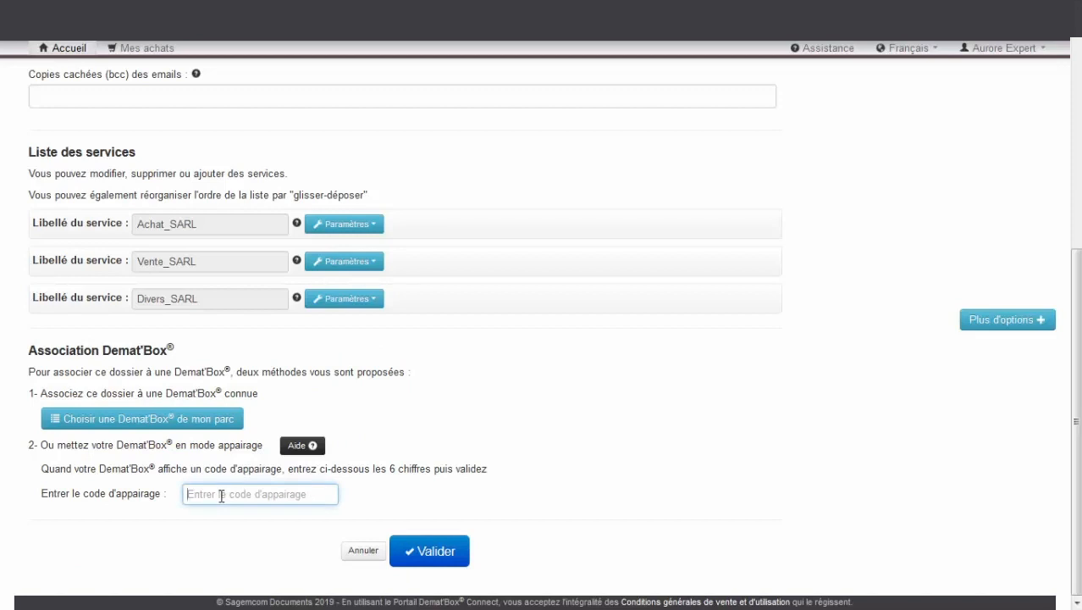
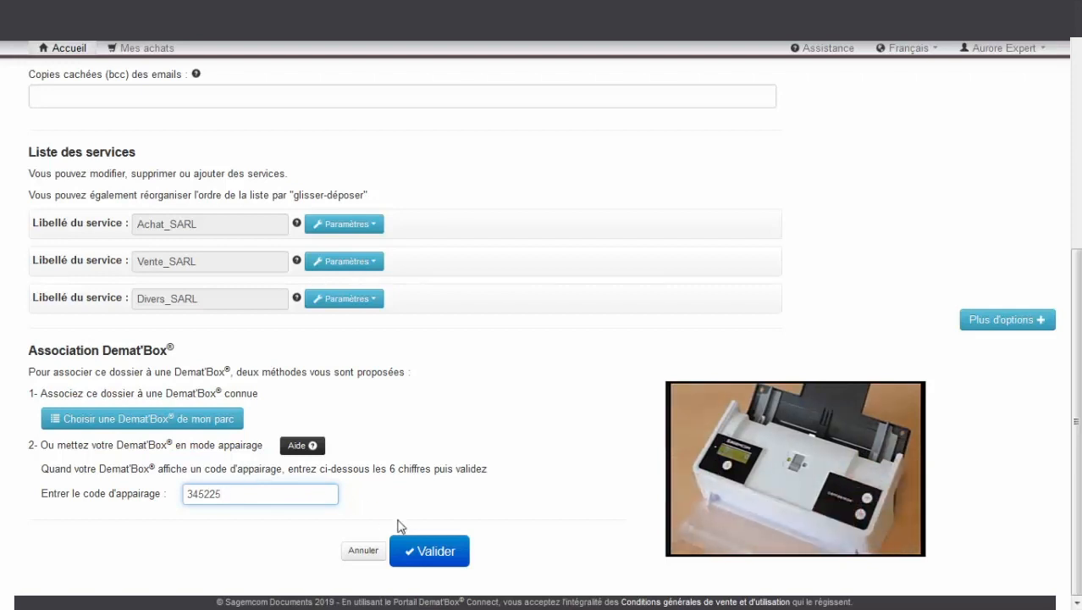
{"action": "left_click", "coordinate": [437, 551]}
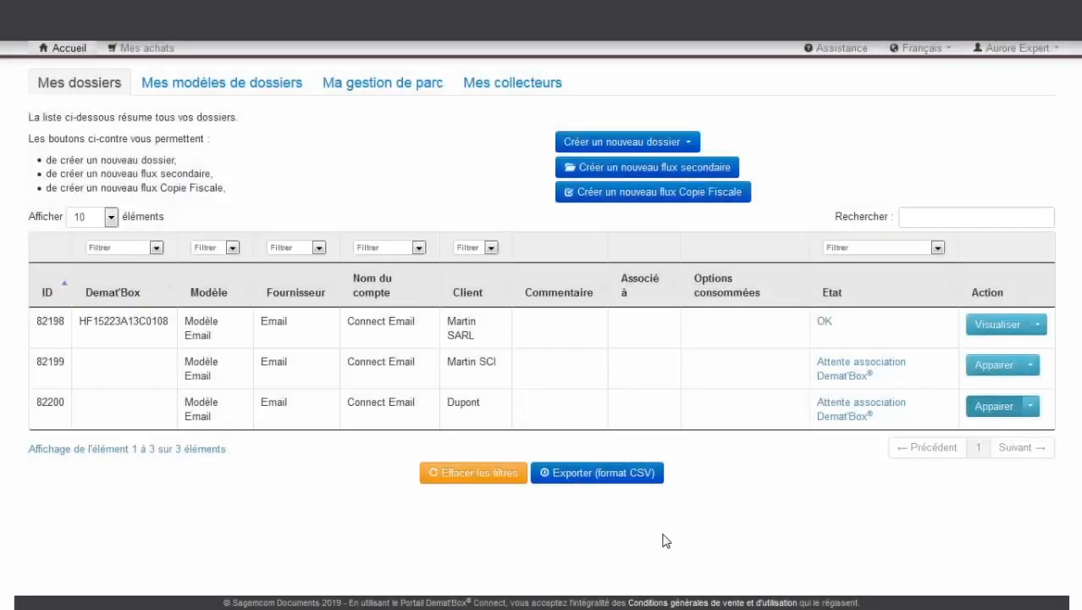
Pair folder 82199 with Demat'Box HF15223A13C0108, picked from the fleet list
{"action": "left_click", "coordinate": [991, 368]}
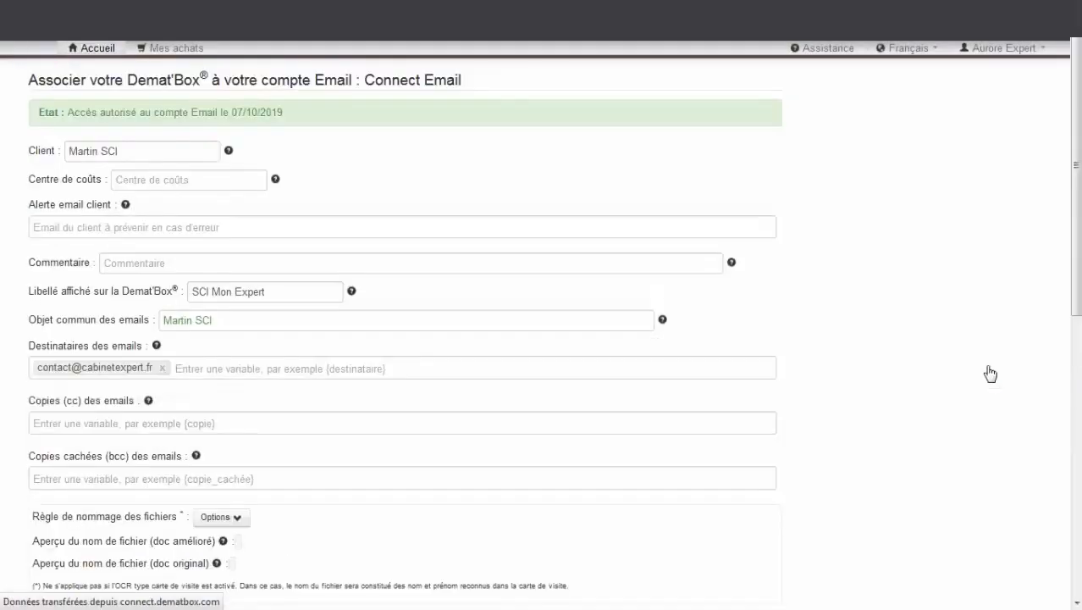
{"action": "scroll", "coordinate": [911, 381], "scroll_direction": "down", "scroll_amount": 4}
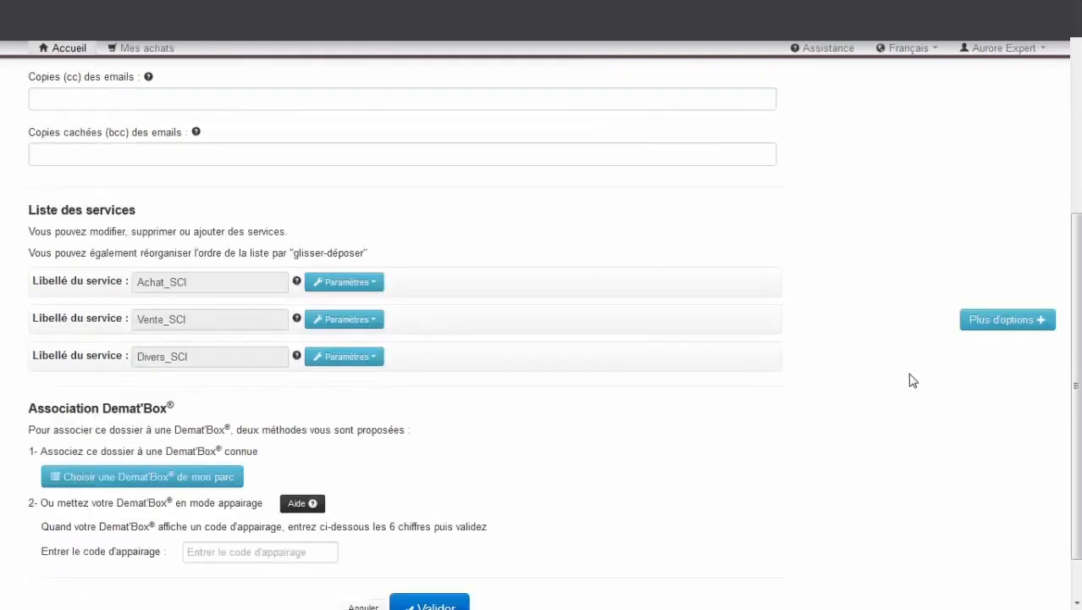
{"action": "left_click", "coordinate": [222, 478]}
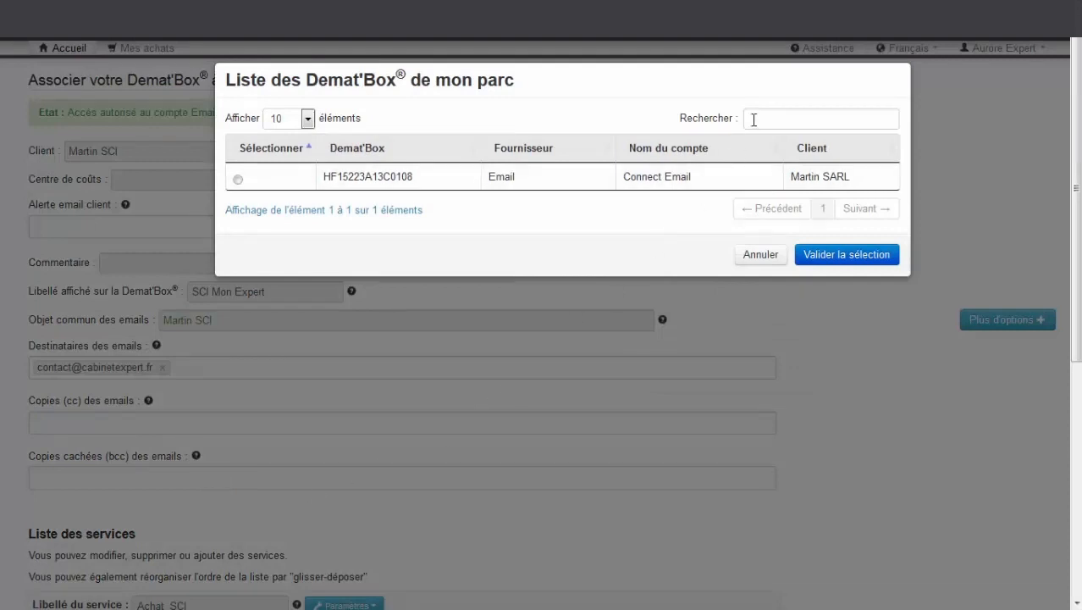
{"action": "left_click", "coordinate": [754, 119]}
{"action": "type", "text": "Martin"}
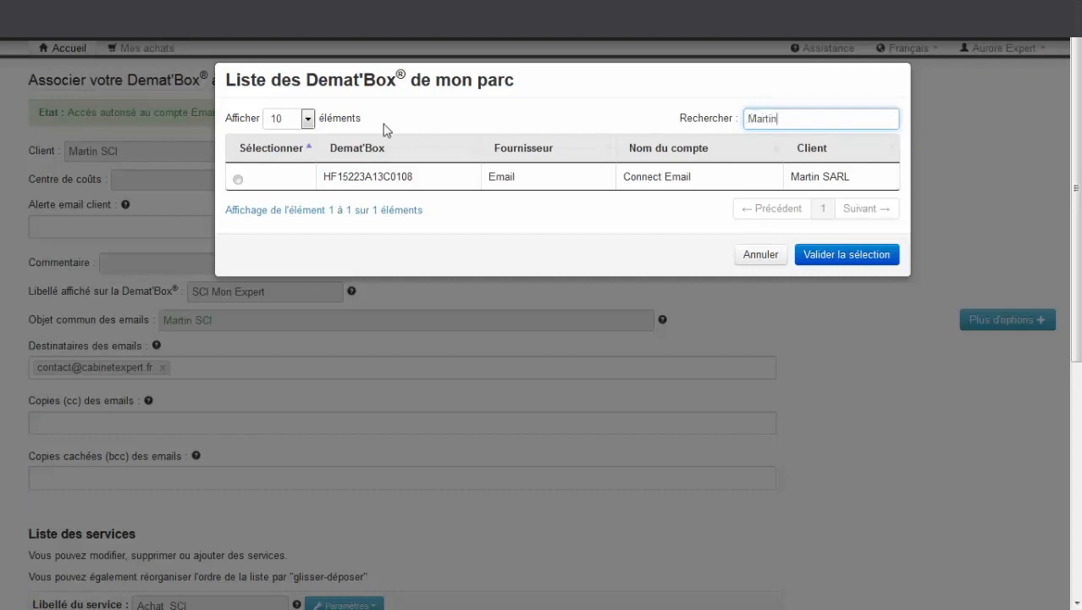
{"action": "left_click", "coordinate": [238, 181]}
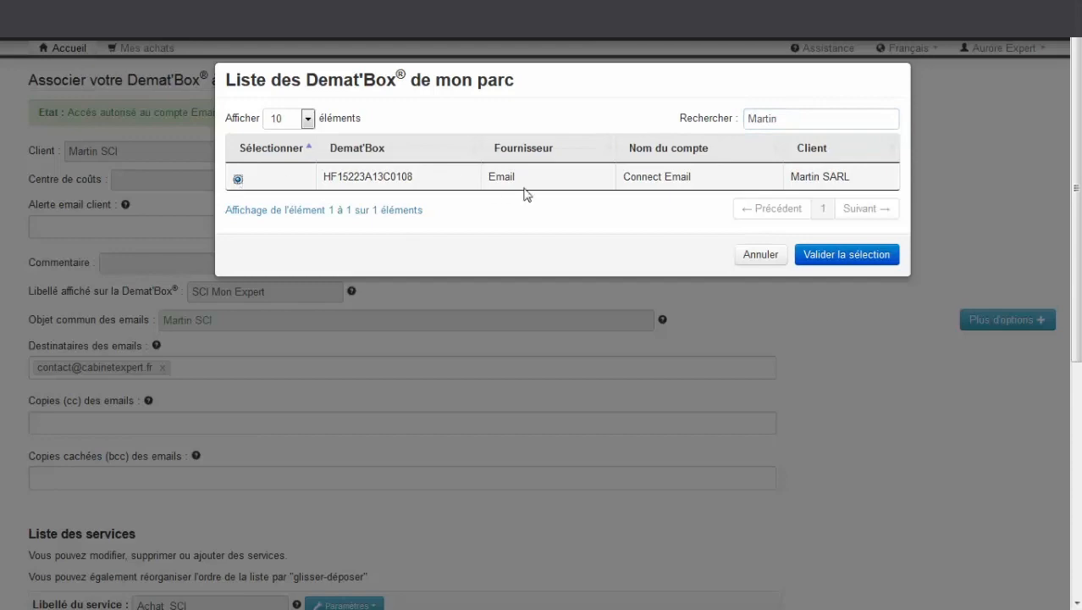
{"action": "left_click", "coordinate": [843, 254]}
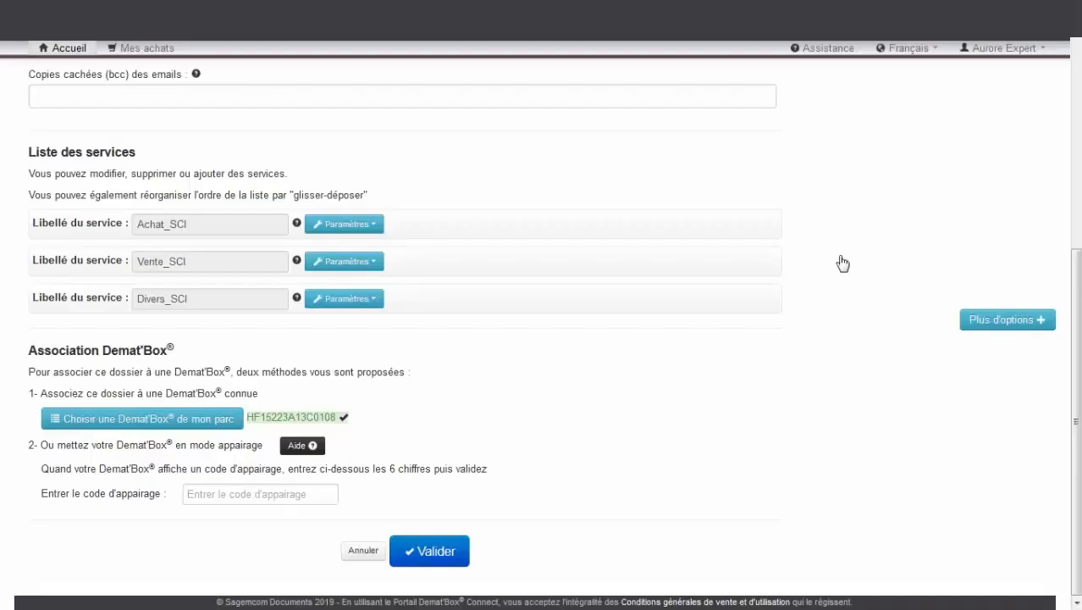
{"action": "left_click", "coordinate": [449, 549]}
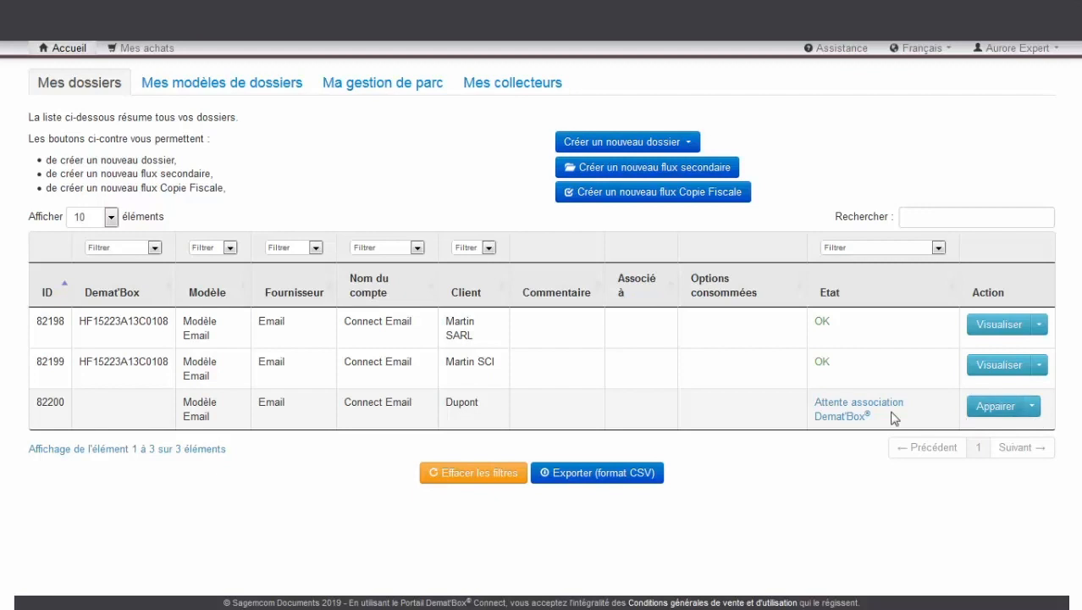
In the Modèle Email folder editor, add a client in row 4, copying row 3's recipient e-mail
{"action": "left_click", "coordinate": [244, 88]}
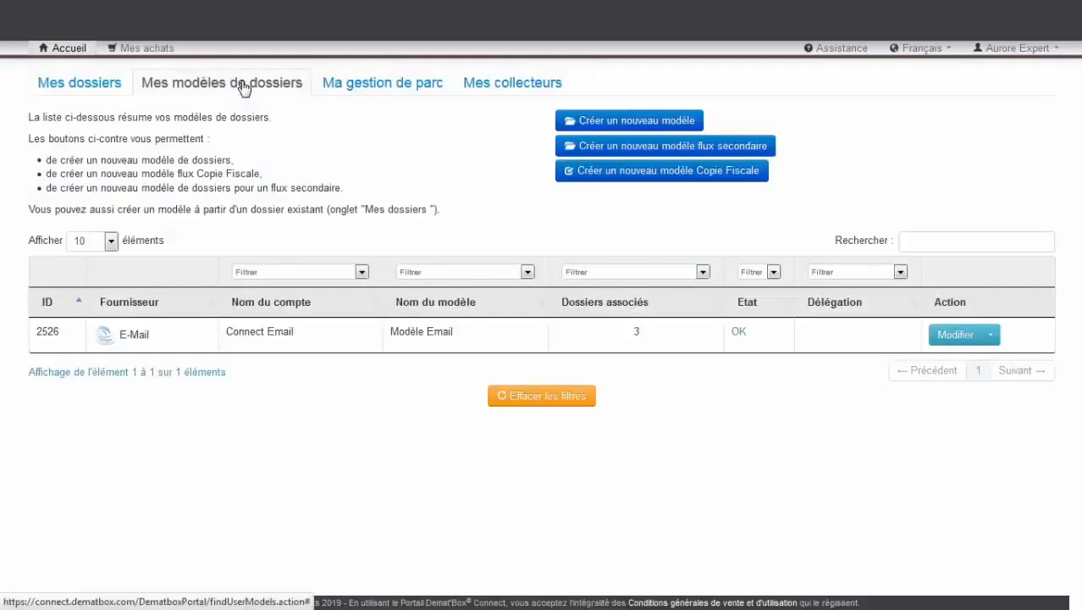
{"action": "left_click", "coordinate": [991, 337]}
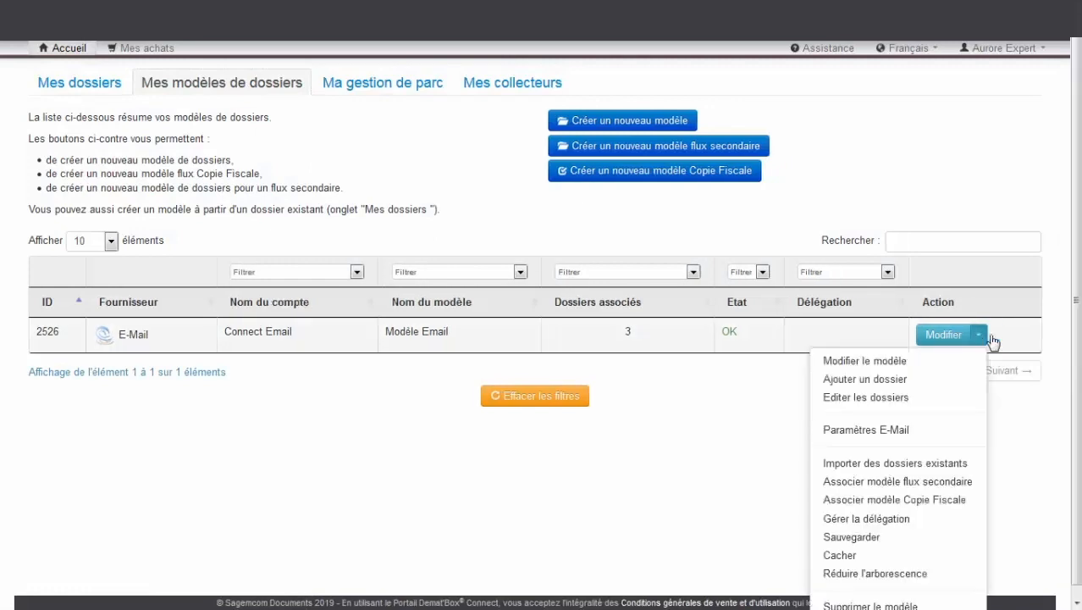
{"action": "left_click", "coordinate": [966, 401]}
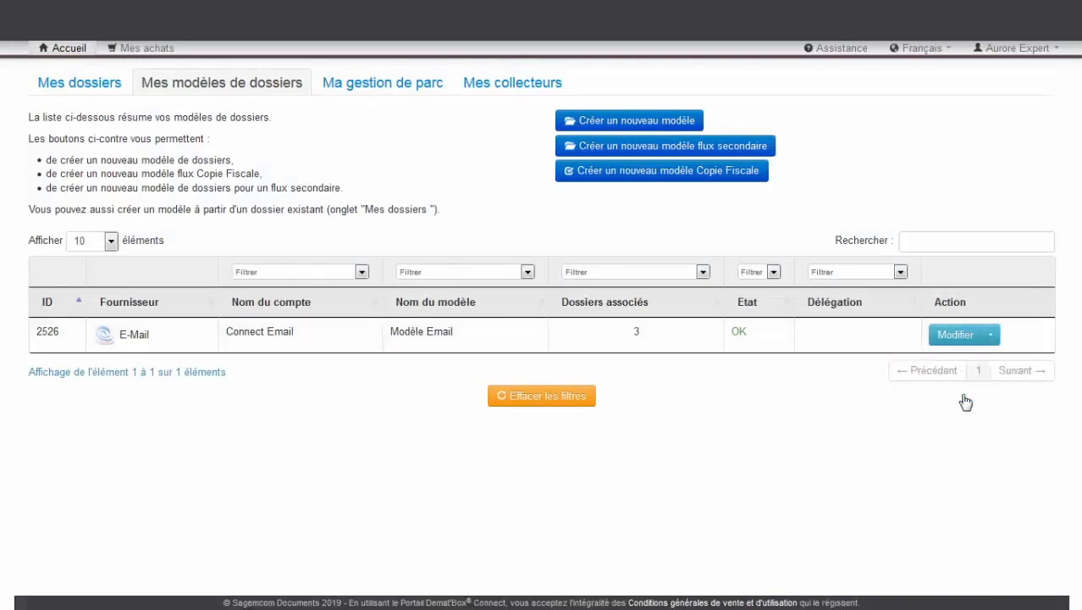
{"action": "double_click", "coordinate": [117, 364]}
{"action": "type", "text": "Gilles"}
{"action": "key", "text": "Tab"}
Add a second client in row 5 with the same recipient e-mail, then save and synchronise
{"action": "key", "text": "Tab"}
{"action": "left_click", "coordinate": [339, 350]}
{"action": "left_click_drag", "start_coordinate": [340, 351], "coordinate": [340, 365]}
{"action": "left_click", "coordinate": [89, 381]}
{"action": "type", "text": "Durant"}
{"action": "key", "text": "Tab"}
{"action": "key", "text": "Tab"}
{"action": "left_click", "coordinate": [326, 364]}
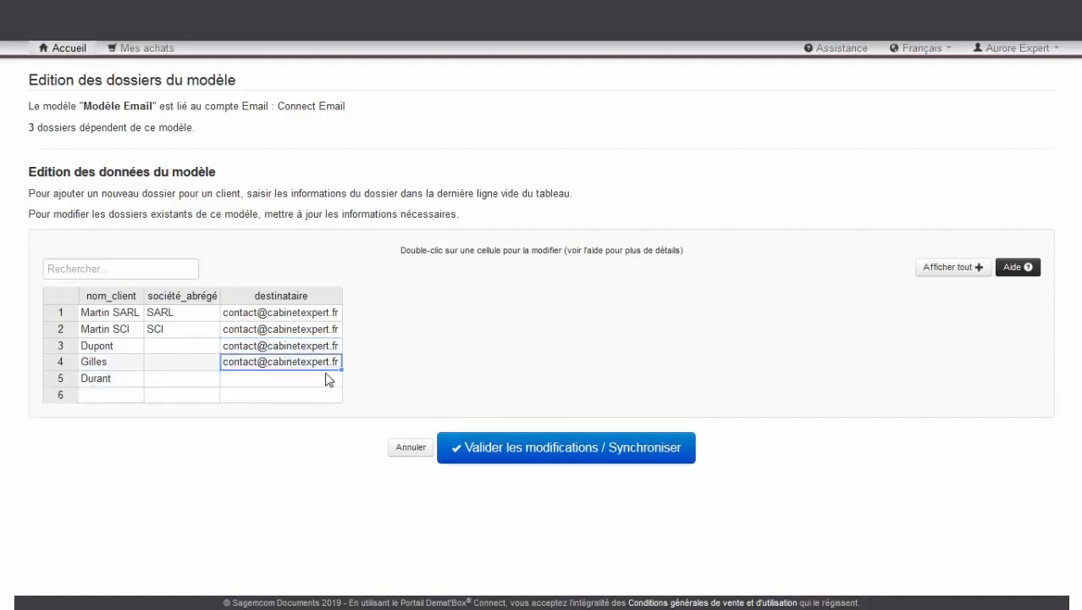
{"action": "left_click_drag", "start_coordinate": [341, 371], "coordinate": [338, 383]}
{"action": "left_click", "coordinate": [488, 447]}
{"action": "left_click", "coordinate": [712, 199]}
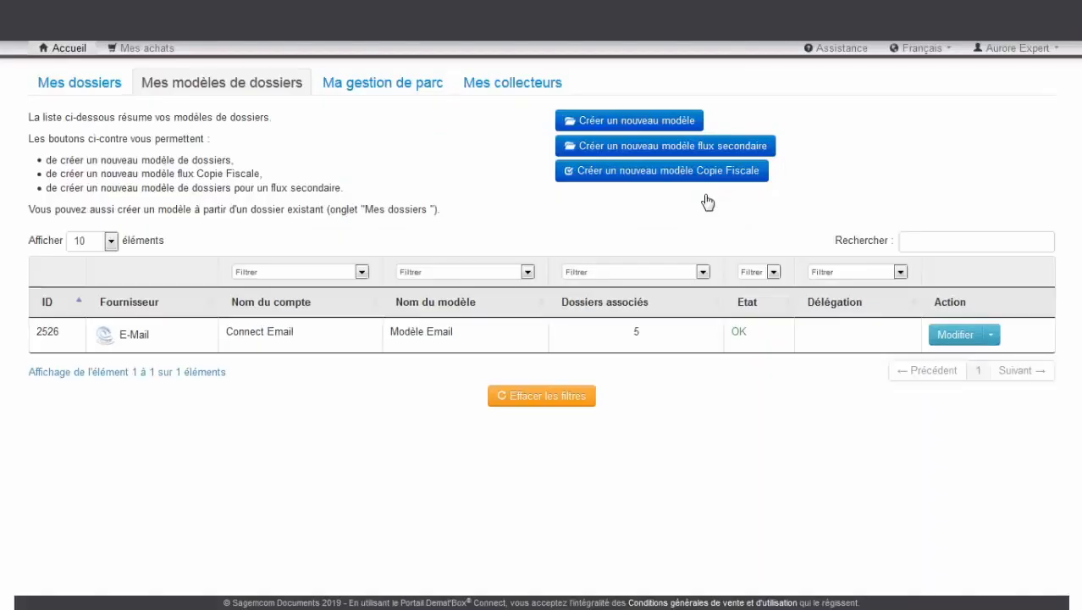
Delete client folder 82202, then return to the folder templates list
{"action": "left_click", "coordinate": [105, 94]}
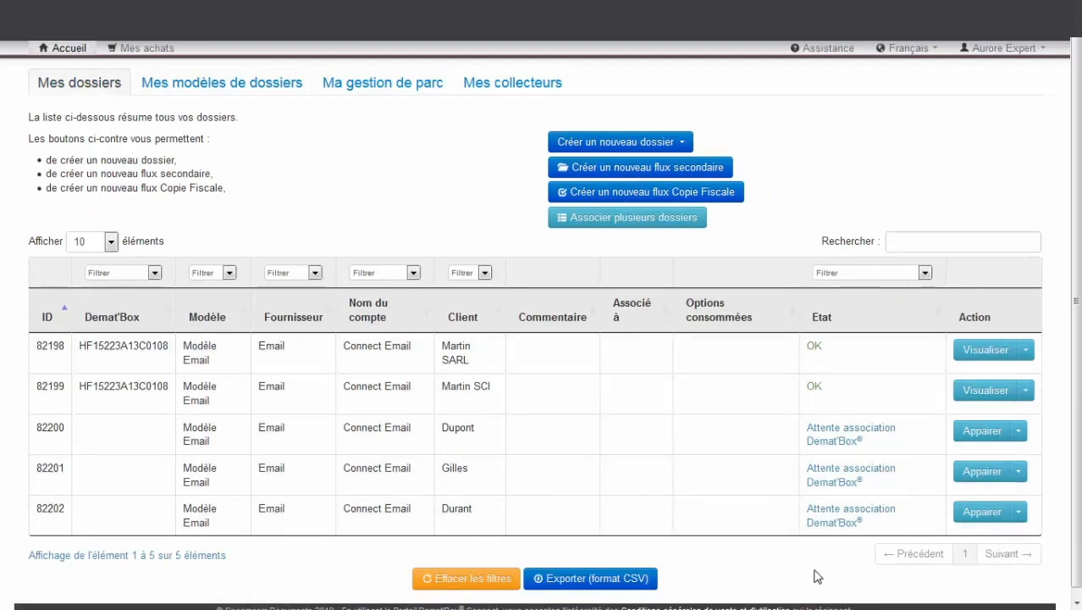
{"action": "left_click", "coordinate": [1019, 512]}
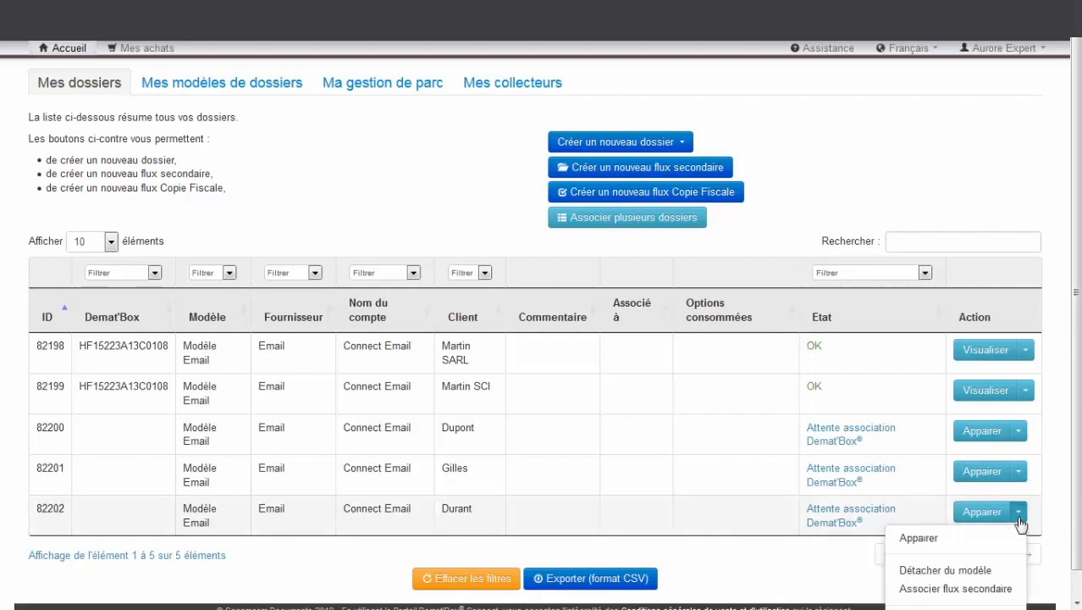
{"action": "scroll", "coordinate": [1021, 524], "scroll_direction": "down", "scroll_amount": 1}
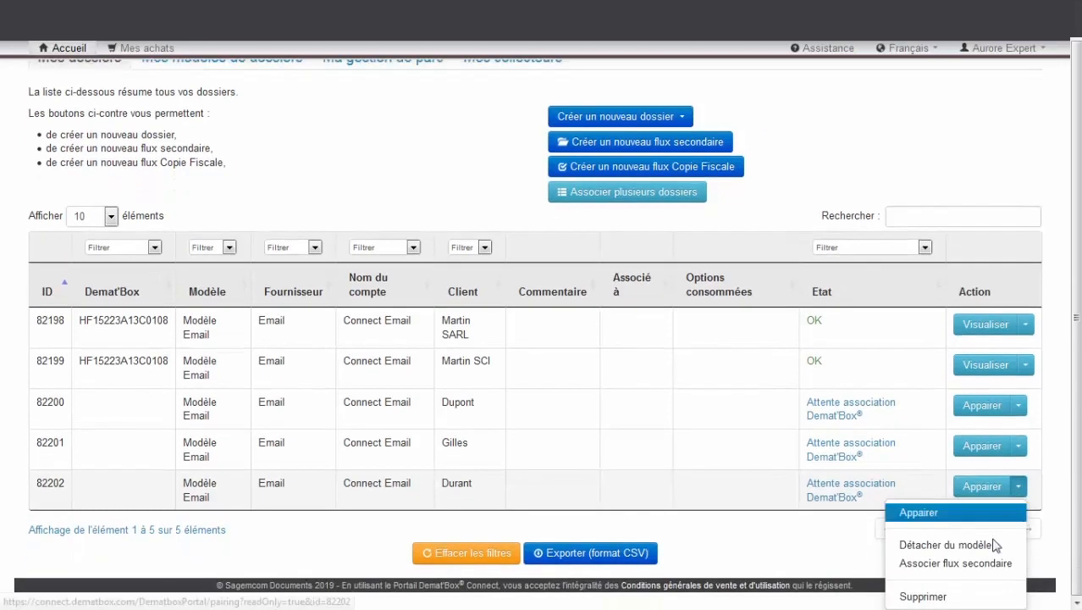
{"action": "left_click", "coordinate": [961, 597]}
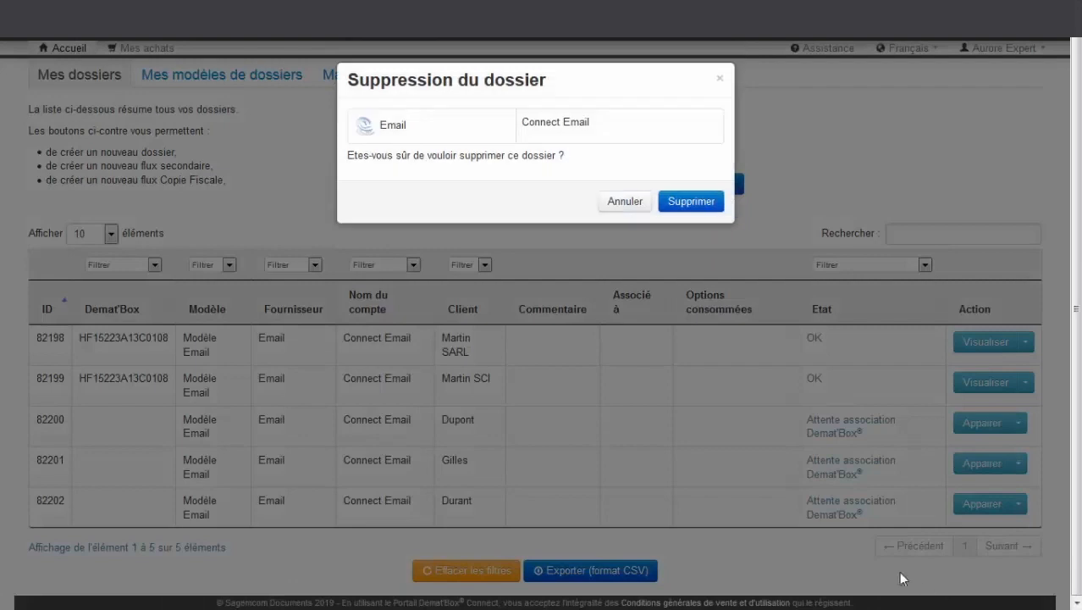
{"action": "left_click", "coordinate": [706, 211]}
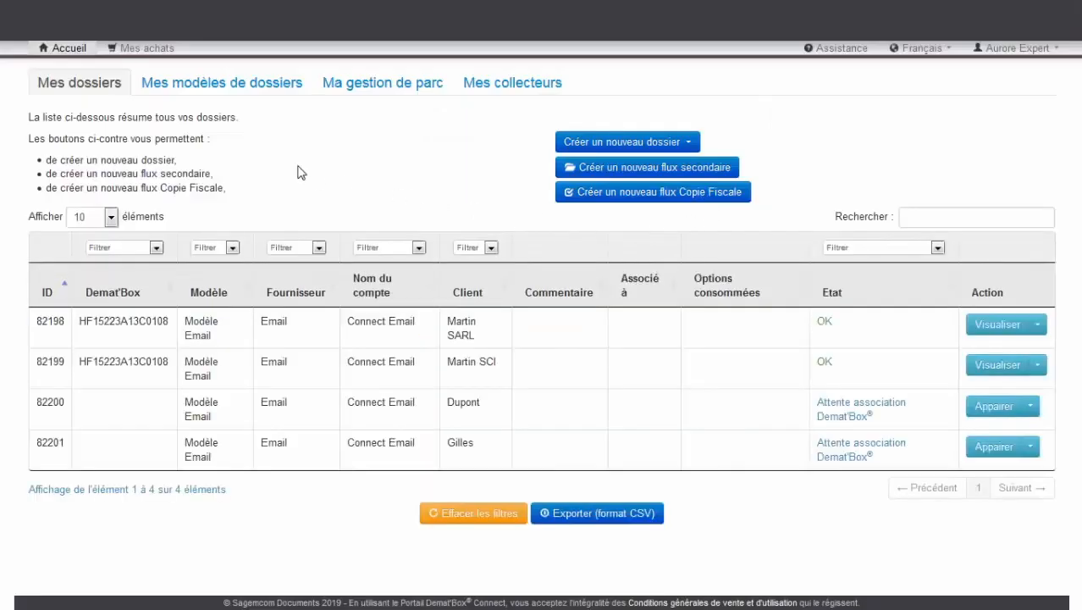
{"action": "left_click", "coordinate": [245, 95]}
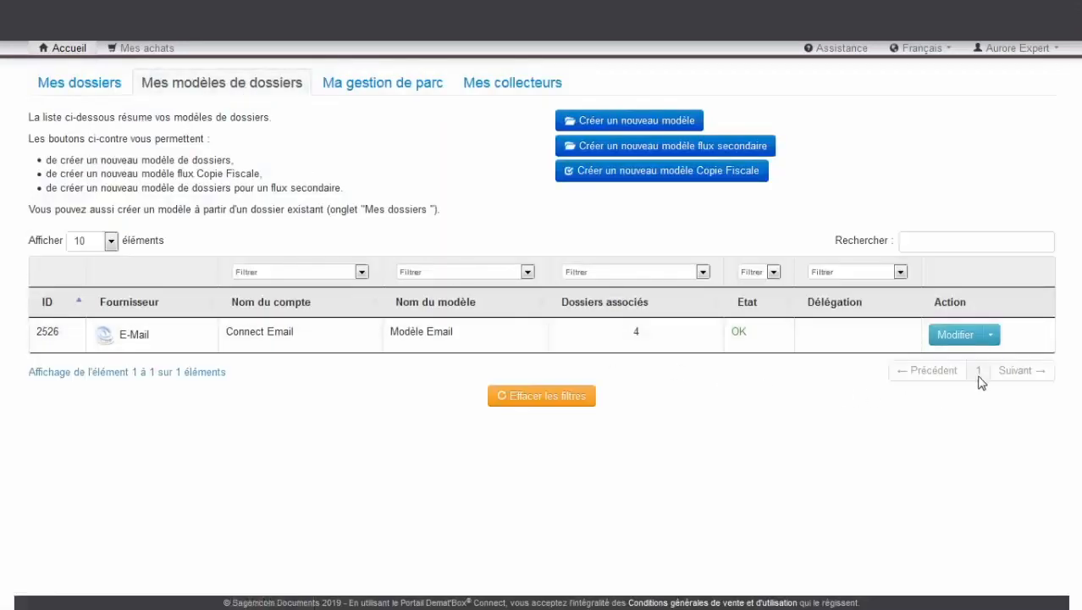
Return to the client folder list showing folders 82198–82201
{"action": "left_click", "coordinate": [991, 335]}
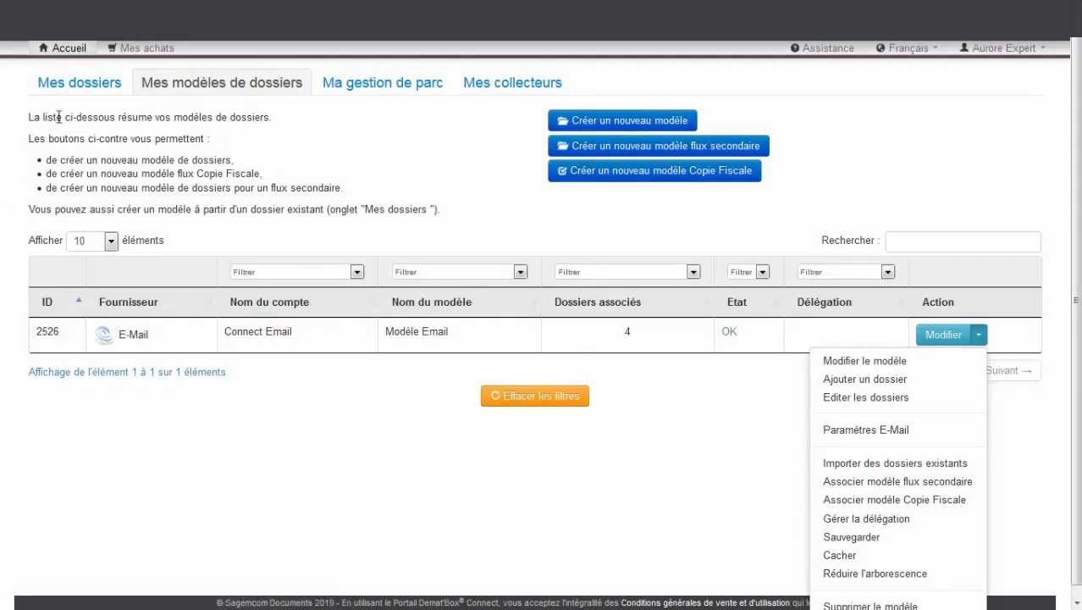
{"action": "left_click", "coordinate": [83, 92]}
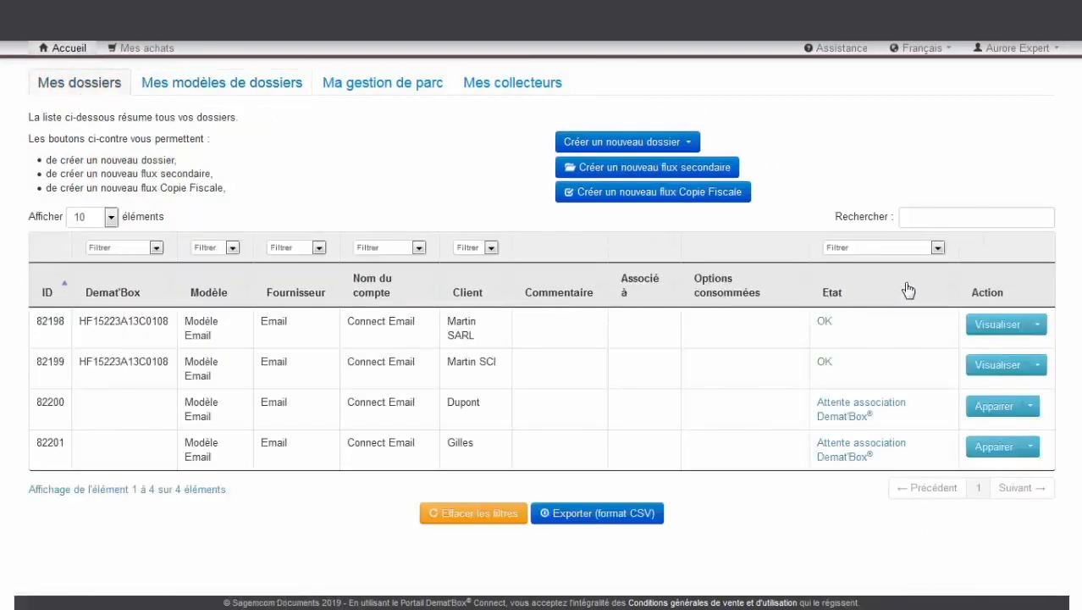
{"action": "left_click", "coordinate": [952, 210]}
{"action": "type", "text": "M"}
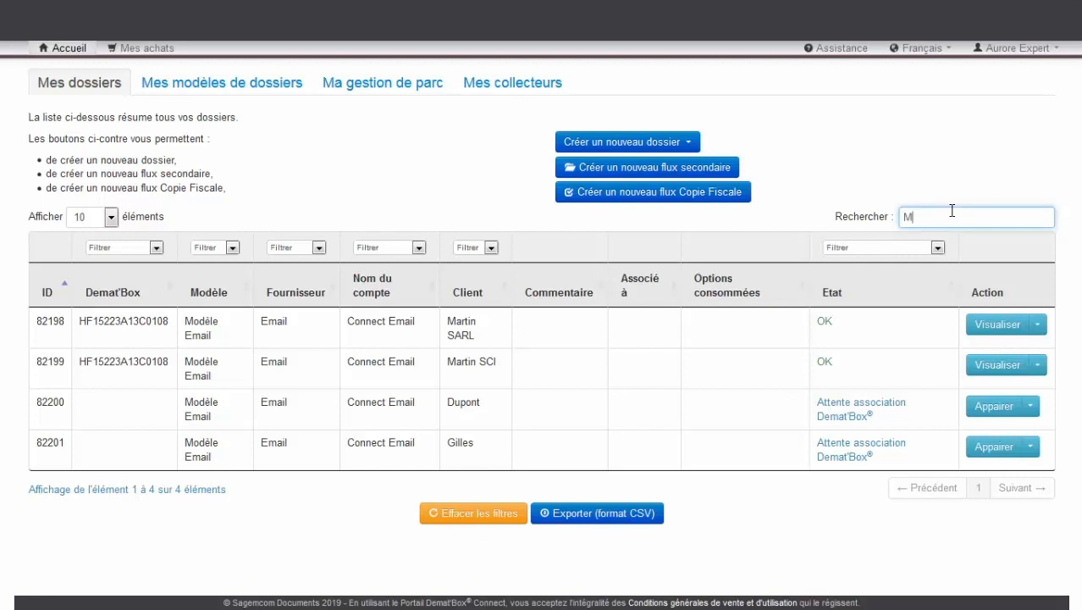
{"action": "type", "text": "artin"}
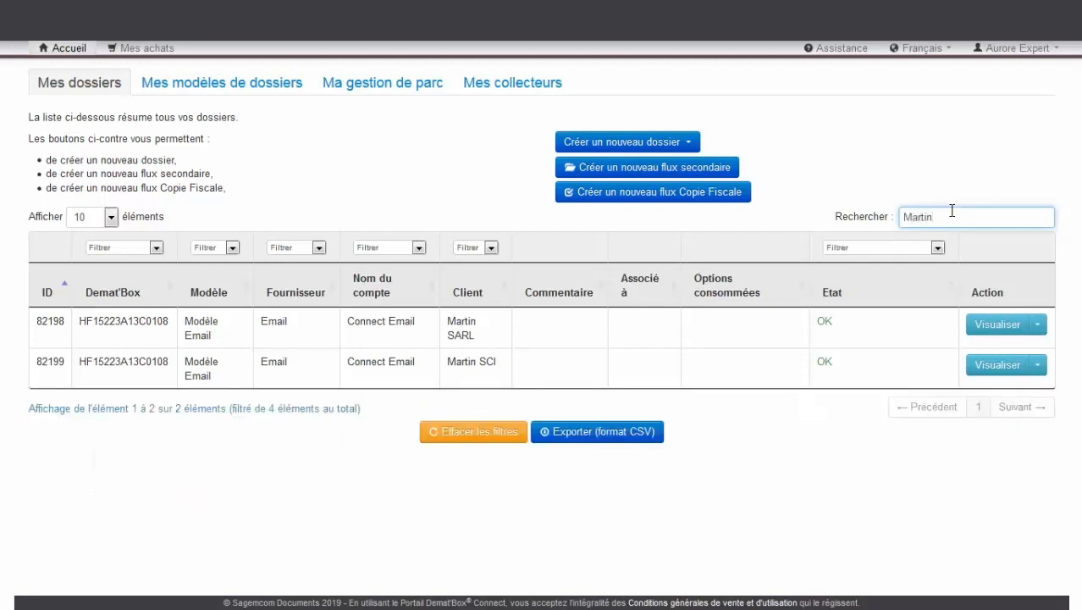
{"action": "key", "text": "BackSpace"}
{"action": "key", "text": "BackSpace"}
{"action": "key", "text": "BackSpace"}
{"action": "key", "text": "BackSpace"}
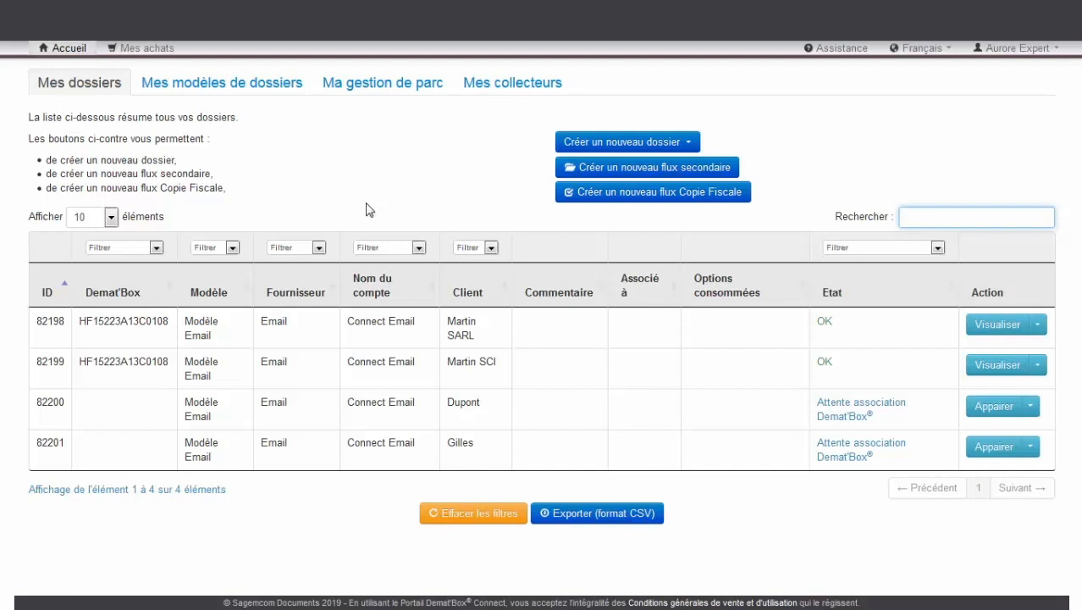
{"action": "left_click", "coordinate": [418, 247]}
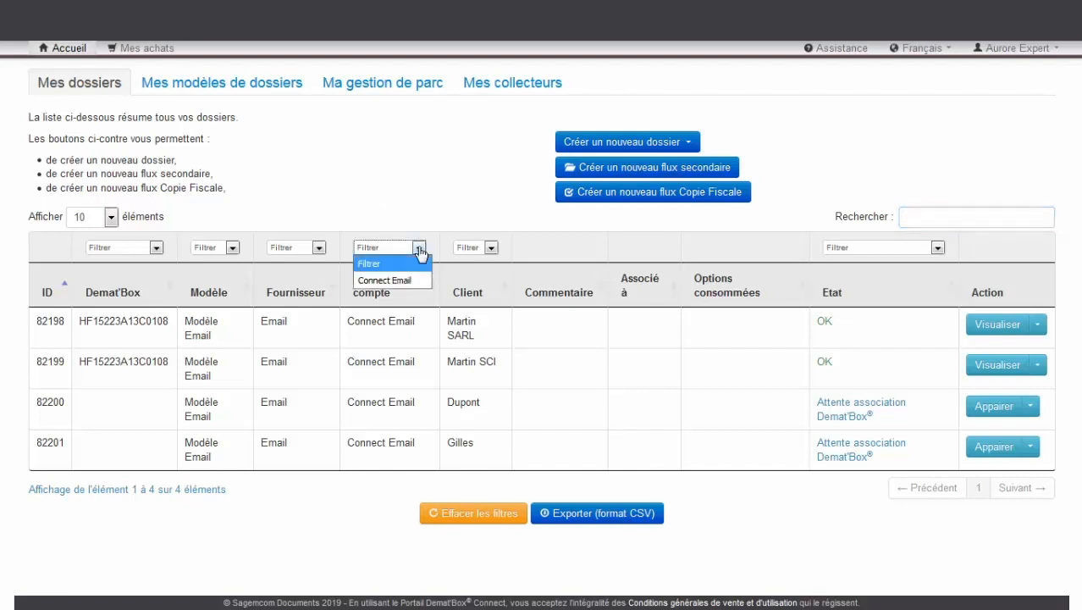
{"action": "left_click", "coordinate": [418, 248]}
{"action": "left_click", "coordinate": [491, 248]}
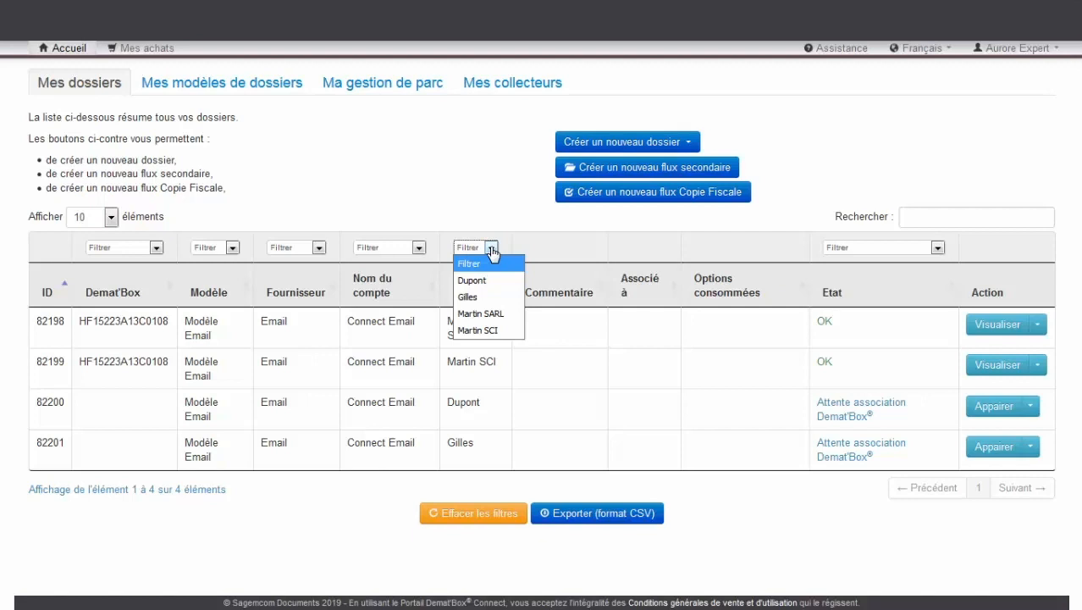
{"action": "left_click", "coordinate": [481, 314]}
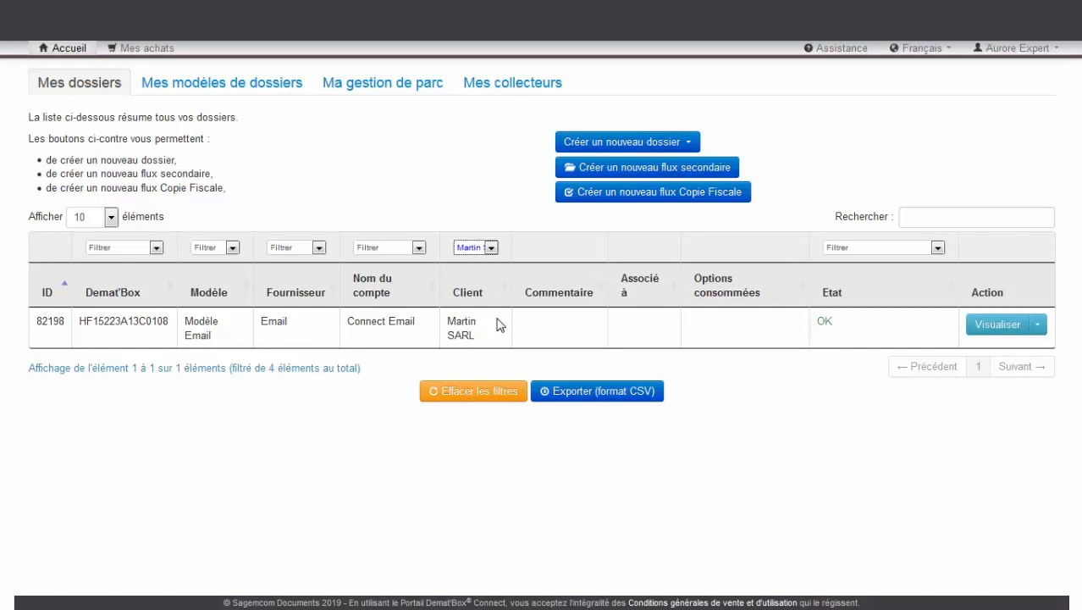
{"action": "left_click", "coordinate": [490, 395]}
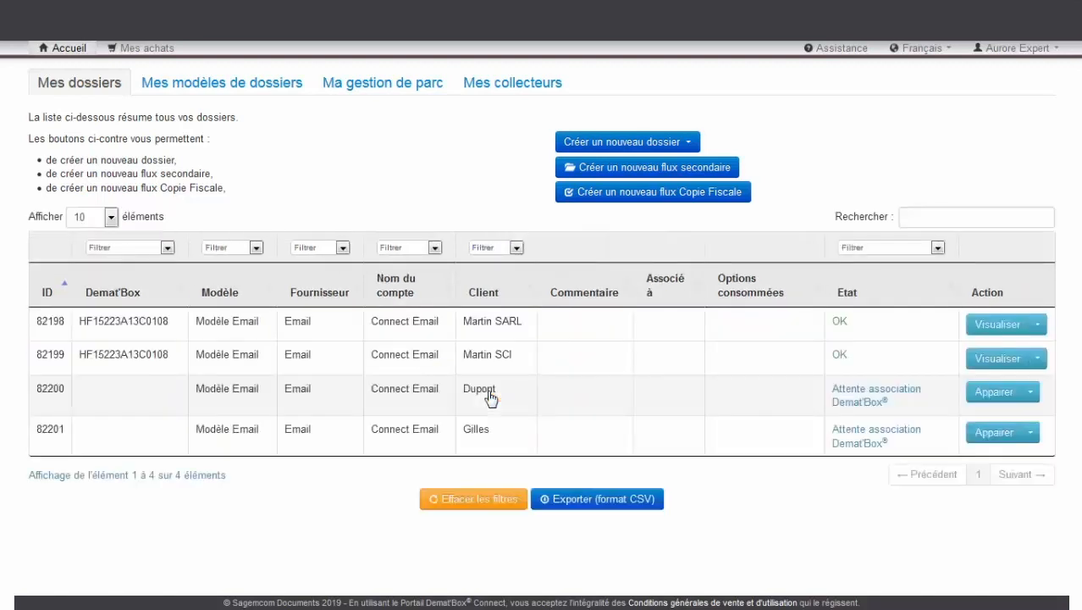